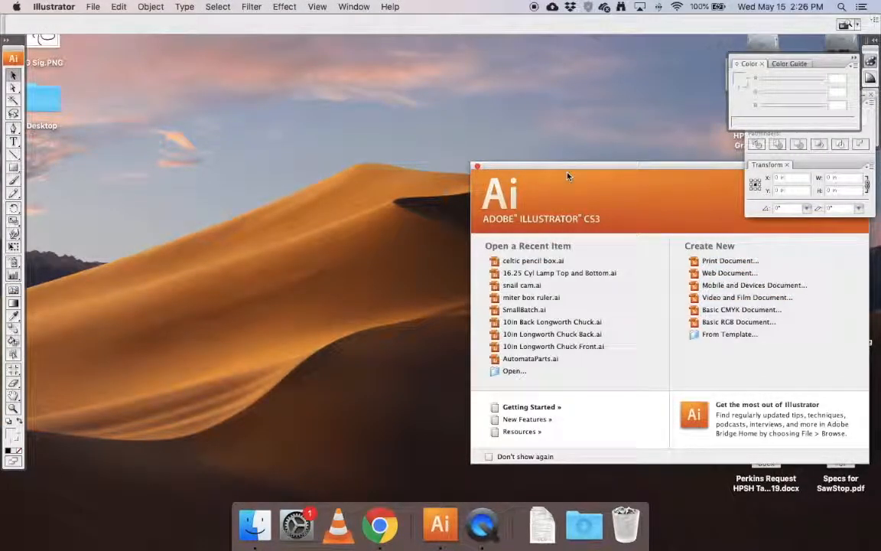
- Create a basic RGB document 24 in wide and 12 in high, with inches as the units
left_click(736, 322)
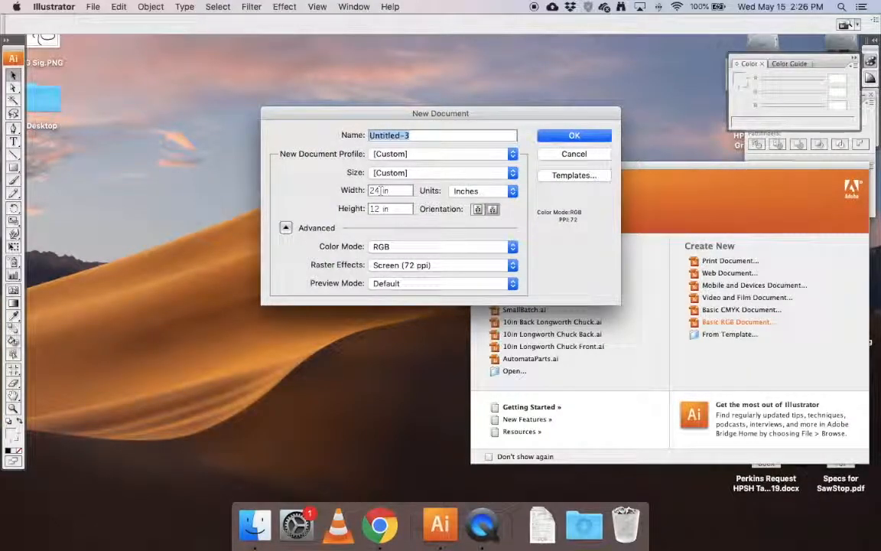
left_click(370, 190)
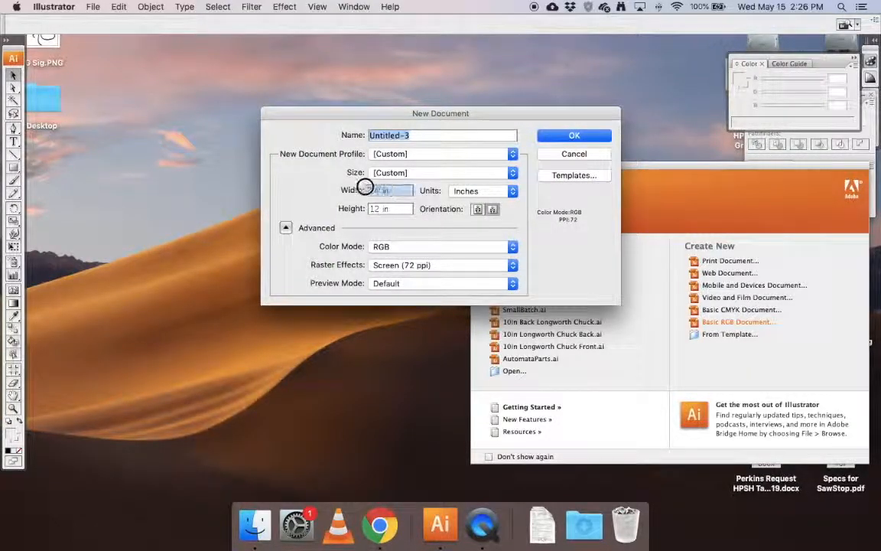
type("24")
left_click(367, 208)
type("12")
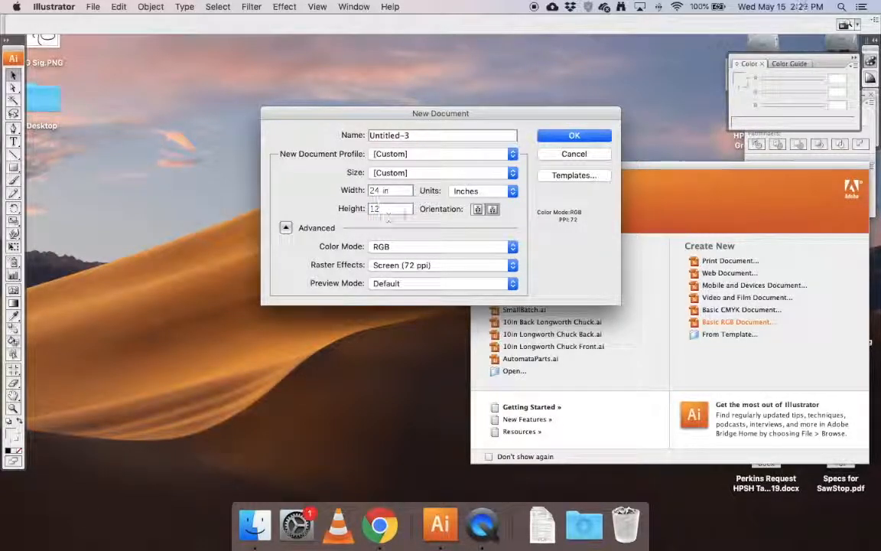
left_click(410, 246)
left_click(367, 246)
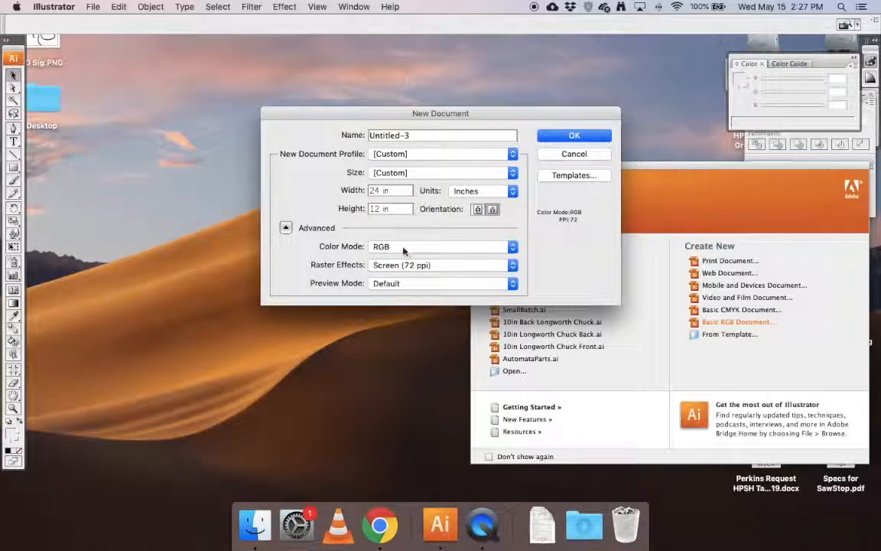
left_click(578, 136)
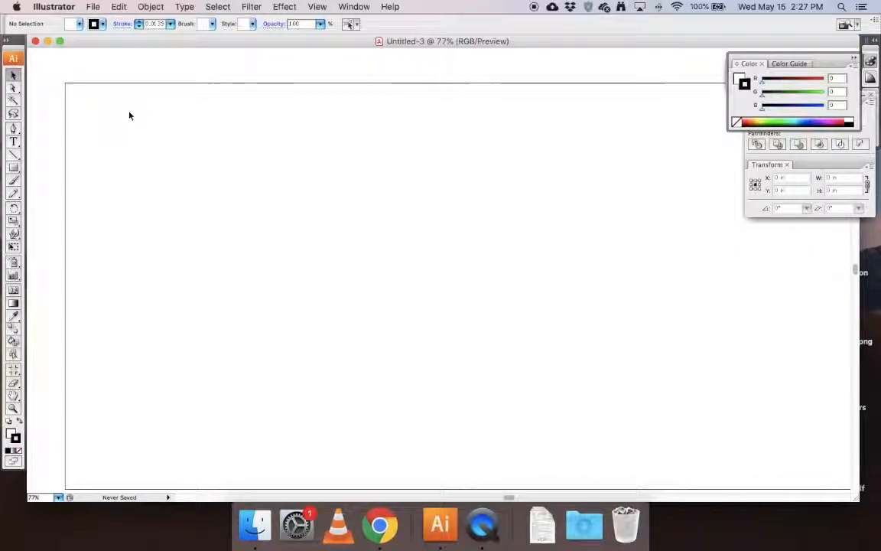
- Show the rulers and set their zero point at the artboard's upper-left corner
left_click(315, 7)
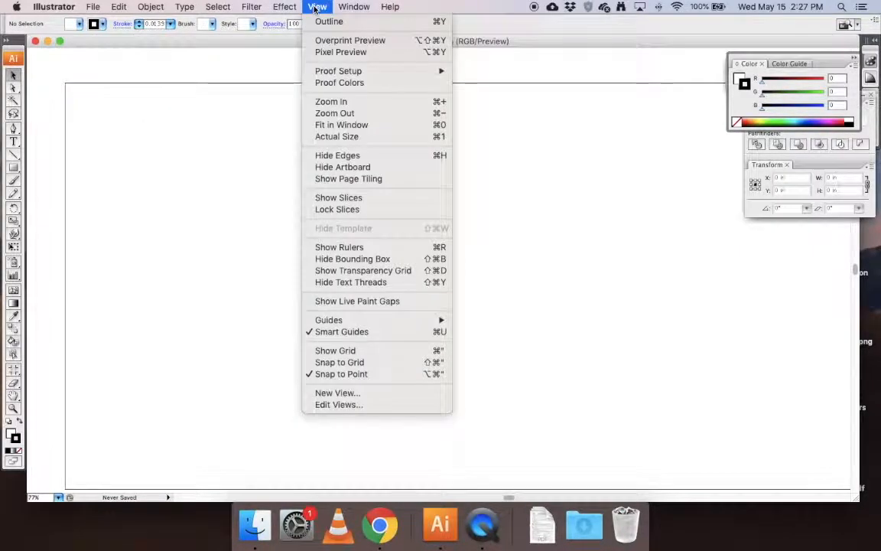
left_click(358, 247)
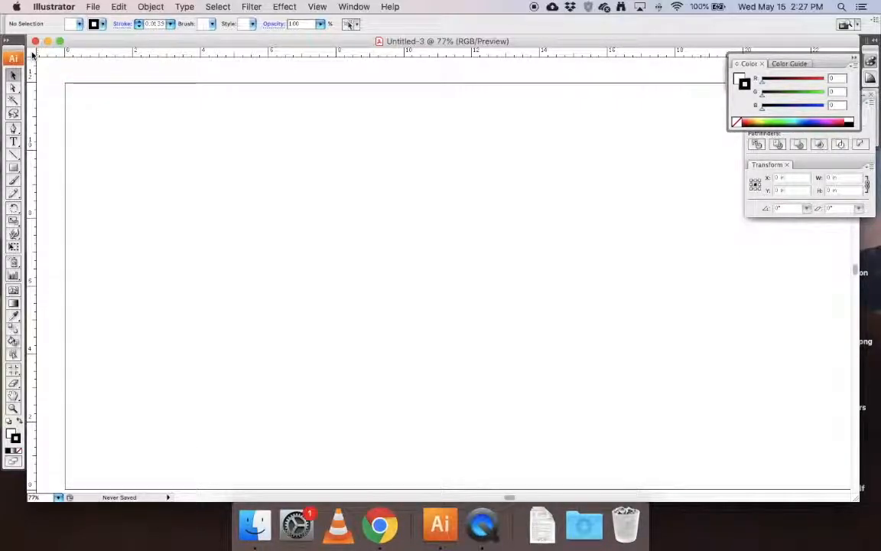
left_click_drag(32, 51, 65, 82)
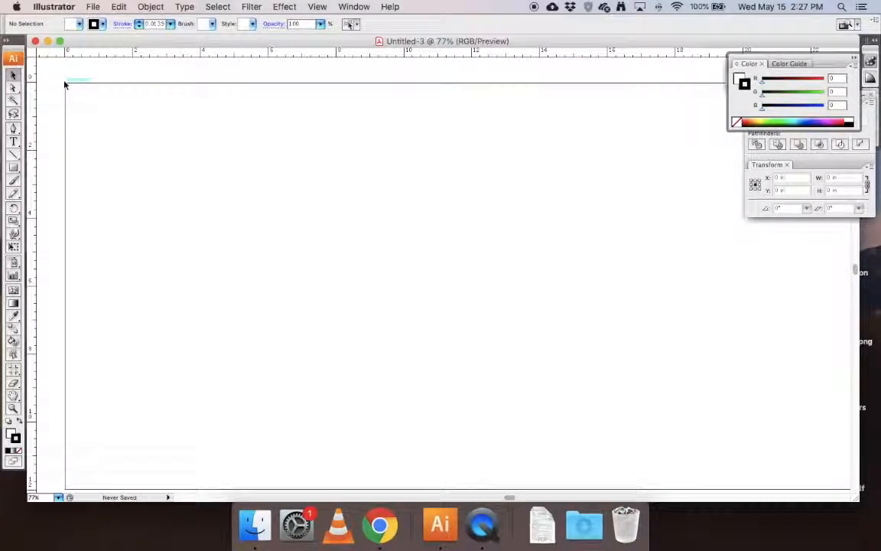
scroll(86, 84, "left", 1)
scroll(85, 85, "up", 3)
scroll(85, 85, "left", 2)
scroll(85, 85, "down", 3)
scroll(84, 86, "right", 2)
scroll(85, 85, "down", 1)
scroll(85, 86, "right", 1)
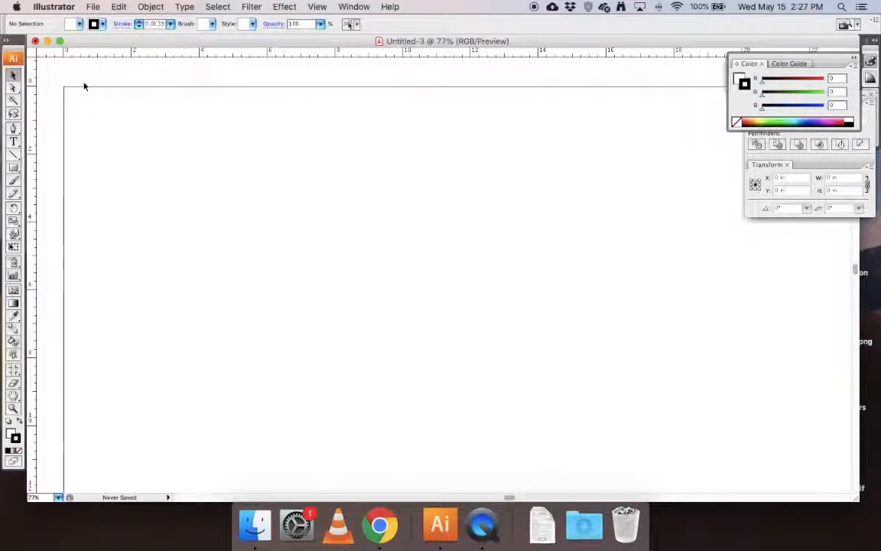
- Place box.svg from the Downloads folder into the document
left_click(92, 7)
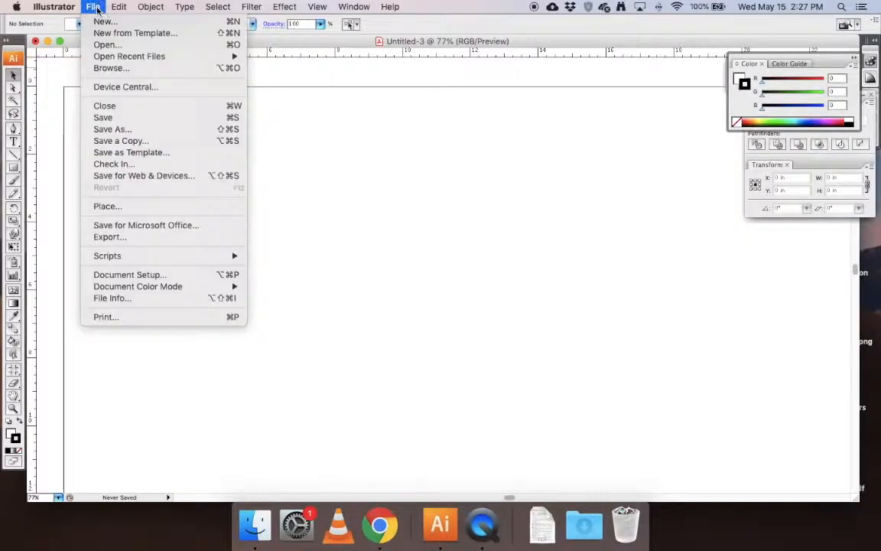
left_click(107, 206)
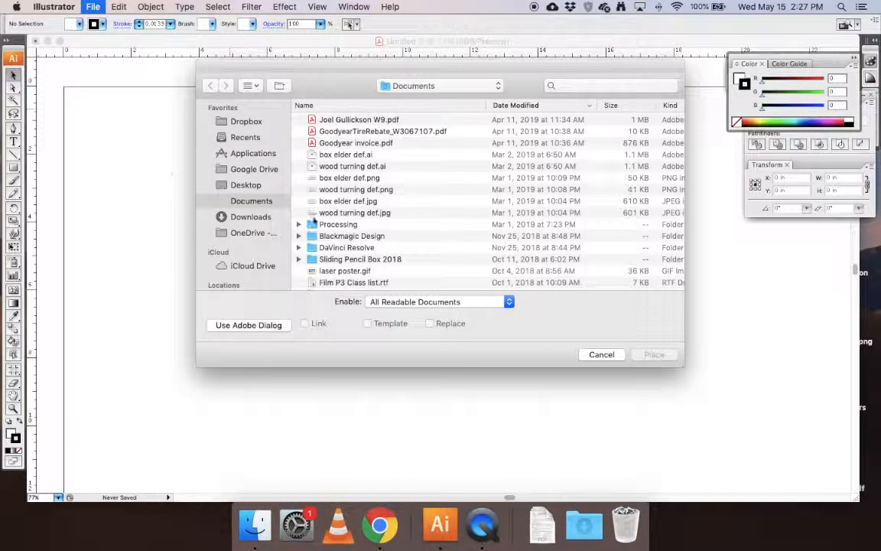
left_click(261, 218)
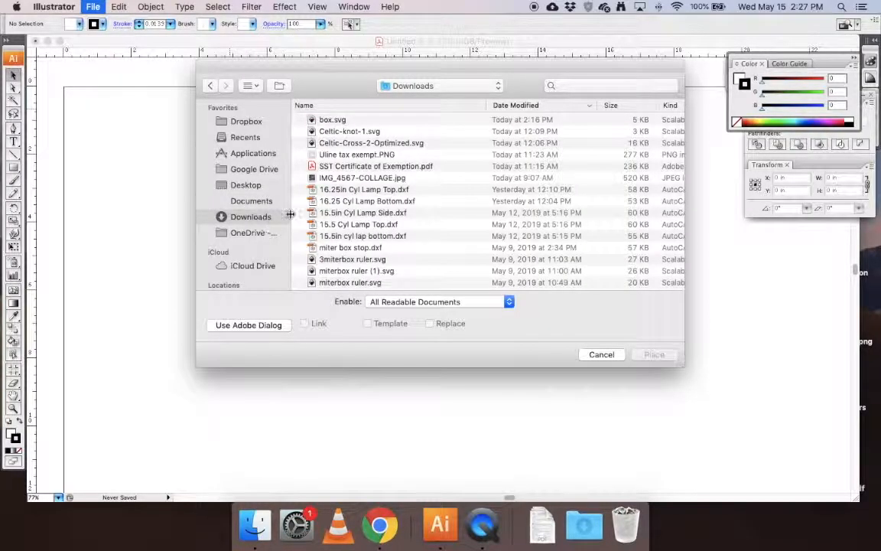
left_click(329, 122)
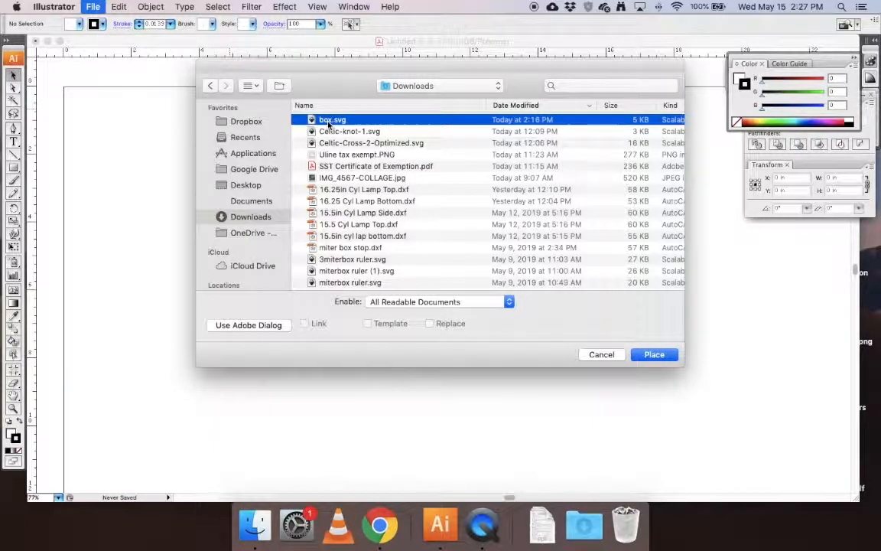
left_click(654, 357)
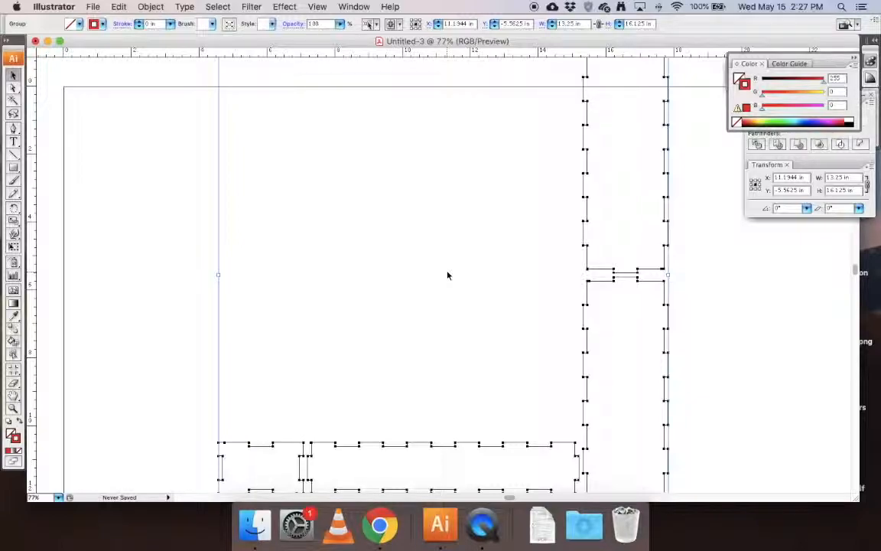
- Add a vertical guide at about 12 in across the artboard and move the placed box group to the left of it
key("super+minus")
key("super+minus")
key("super+minus")
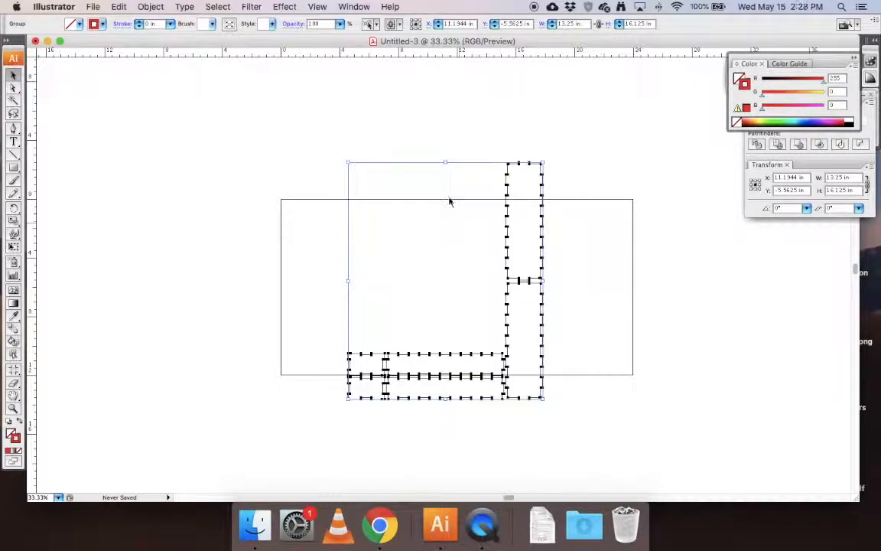
left_click_drag(34, 230, 457, 228)
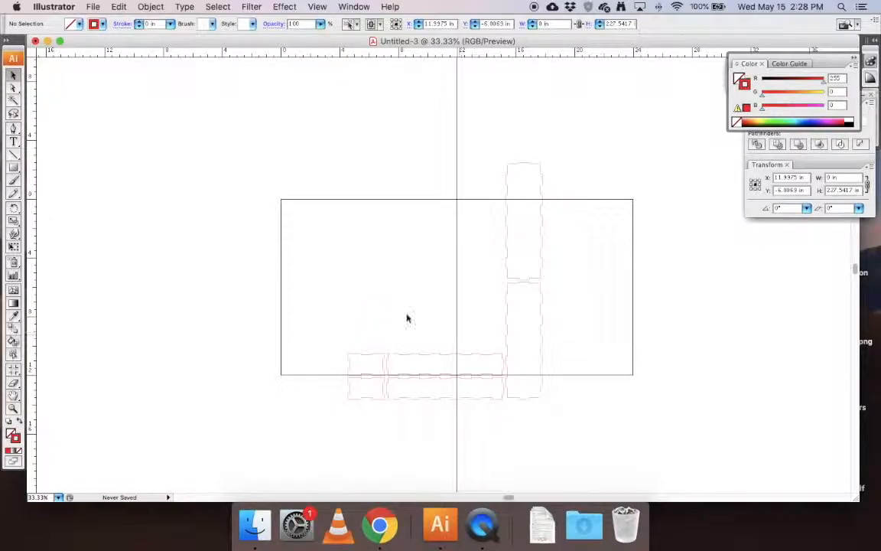
left_click(518, 157)
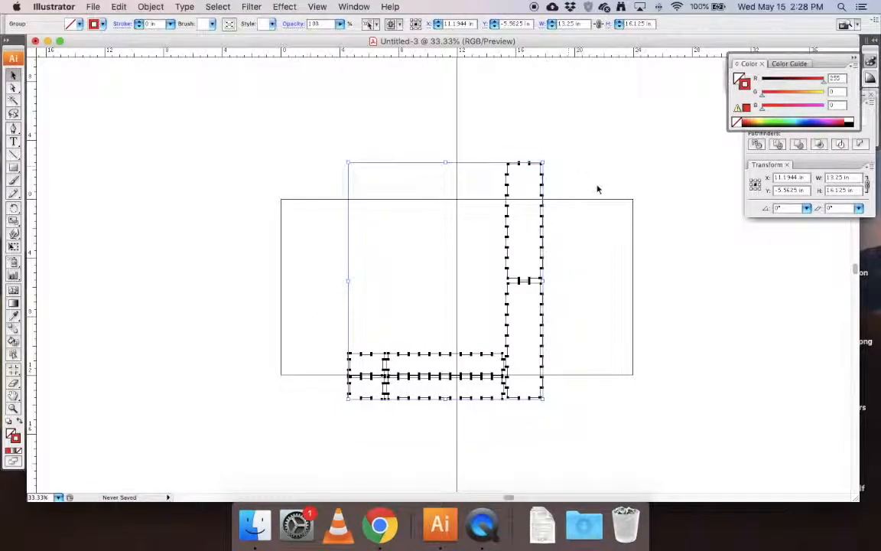
left_click_drag(515, 165, 425, 160)
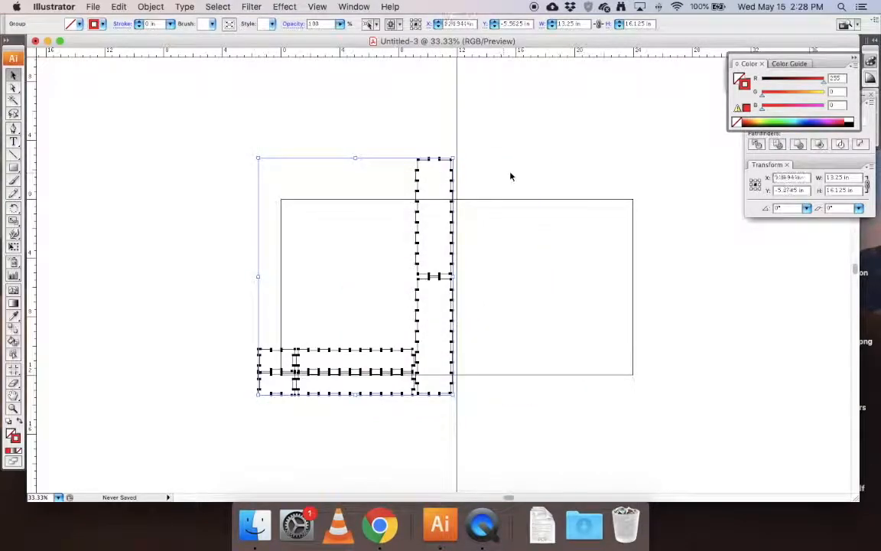
- Ungroup the placed box drawing, including its nested group, so each panel is a separate path
left_click(403, 119)
left_click(418, 170)
left_click(462, 226)
left_click(418, 180)
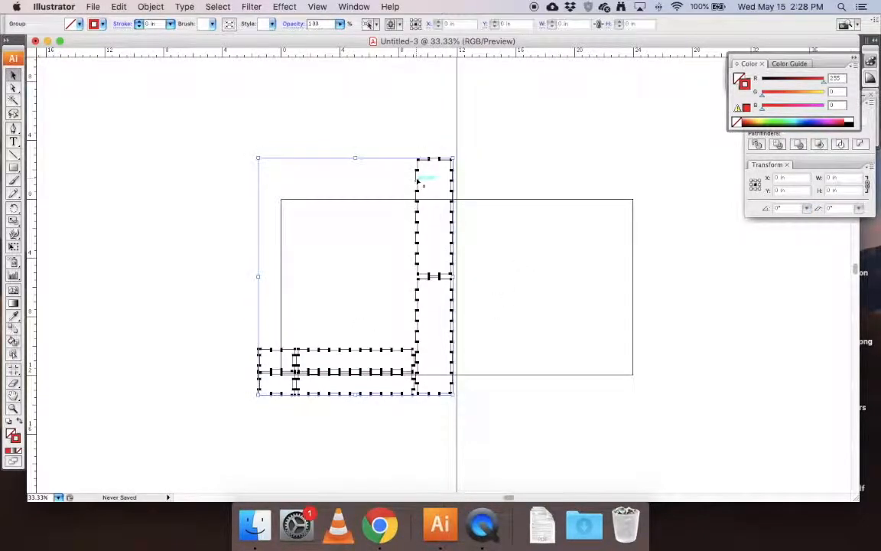
left_click(150, 7)
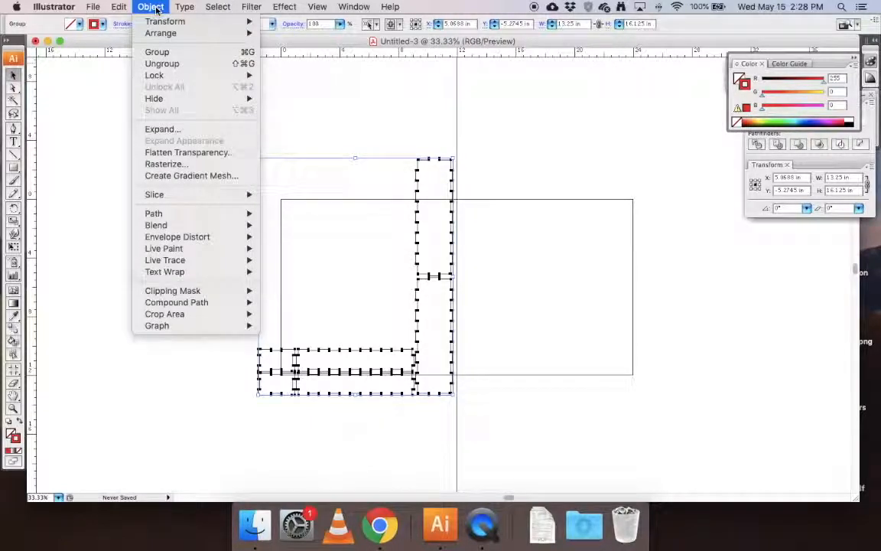
left_click(375, 114)
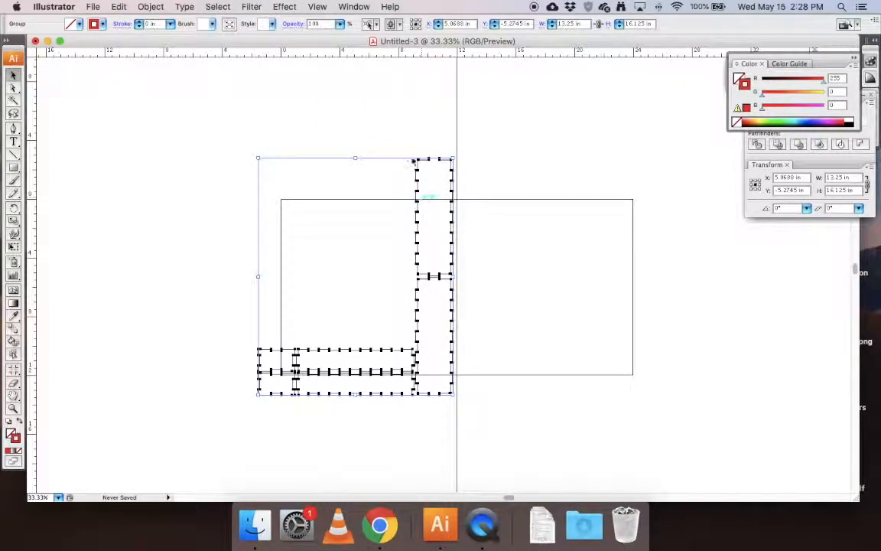
left_click(147, 8)
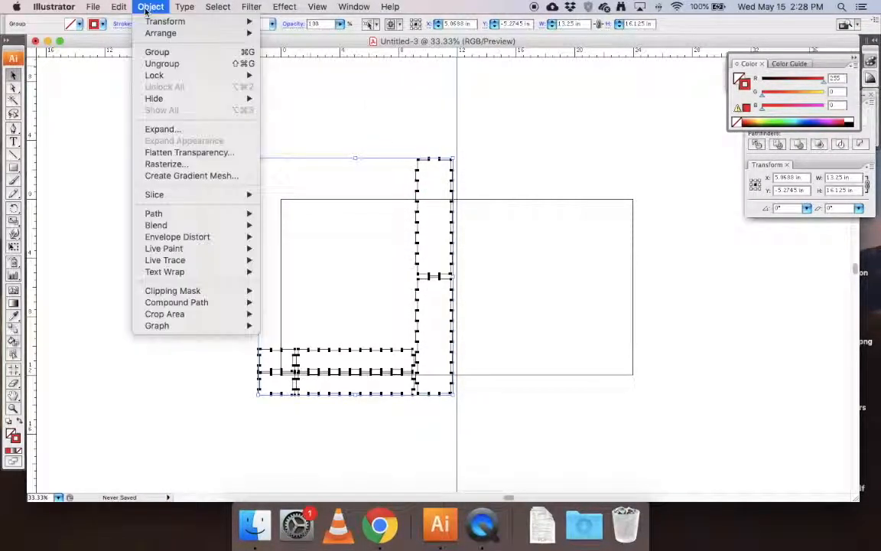
left_click(176, 65)
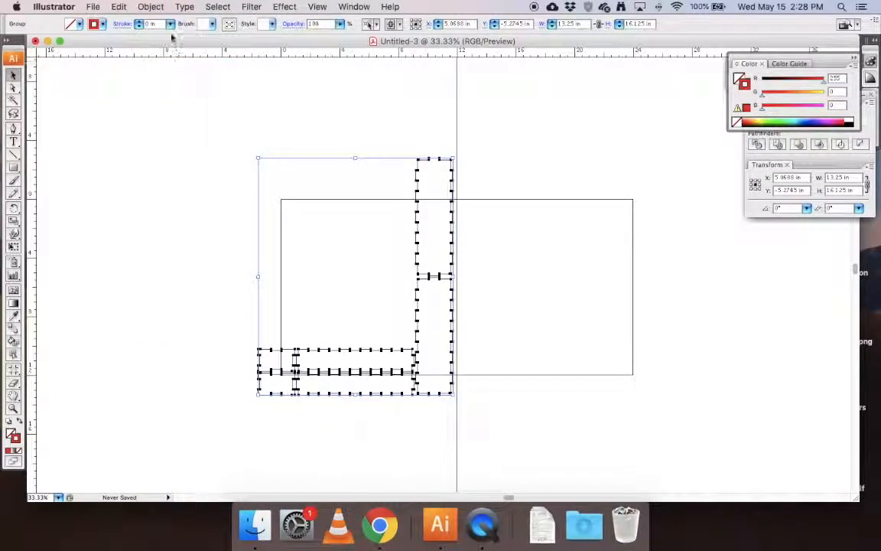
left_click(150, 6)
left_click(162, 63)
left_click(419, 186)
left_click(370, 158)
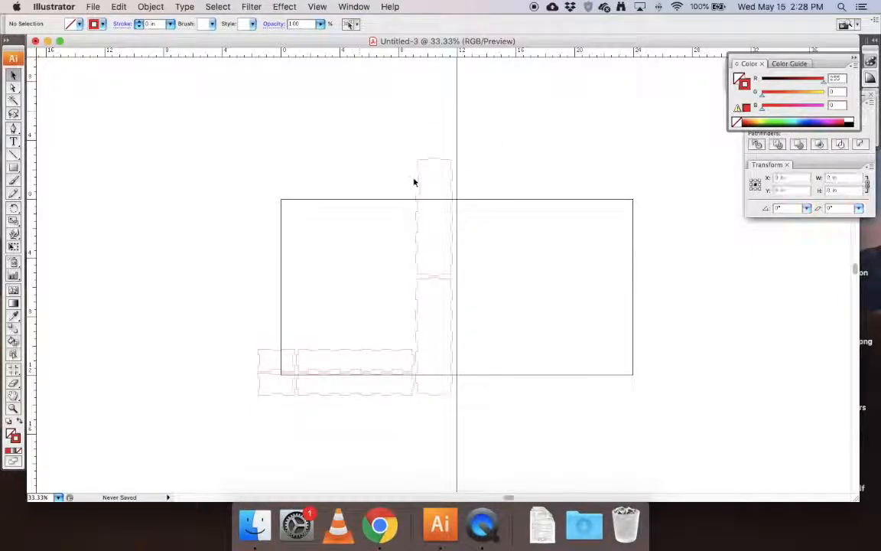
- Move the two upright 2.5 by 8 in panels side by side into the upper-left area of the artboard
left_click(419, 191)
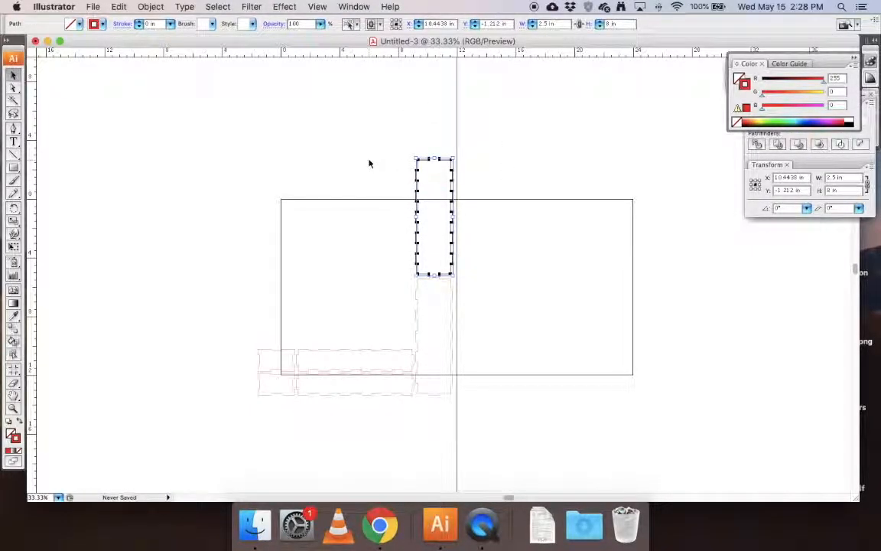
left_click(448, 208)
left_click_drag(418, 195, 292, 236)
left_click_drag(423, 281, 331, 203)
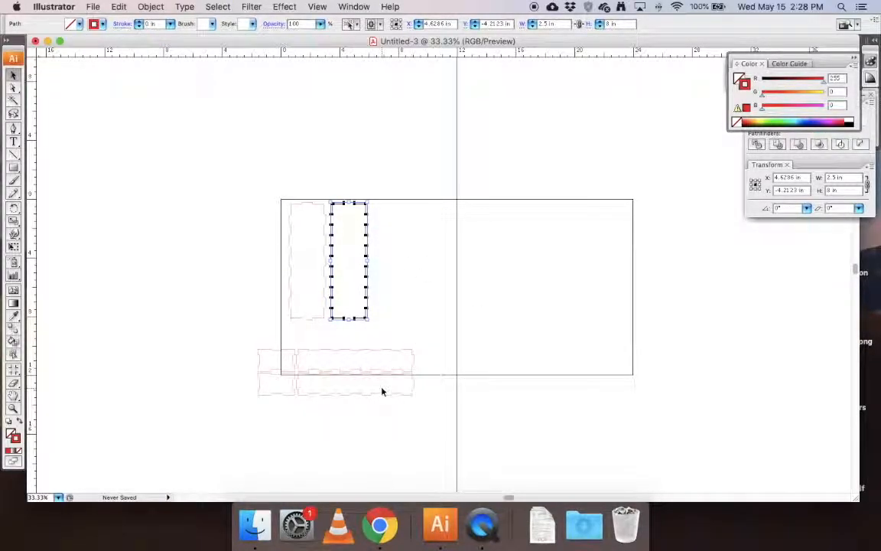
- Rotate the two 2.5 by 8 in panels together by 90 degrees and fit them into the artboard's upper-left corner
left_click_drag(248, 142, 402, 340)
scroll(371, 123, "up", 1)
left_click(369, 123)
left_click_drag(267, 197, 410, 345)
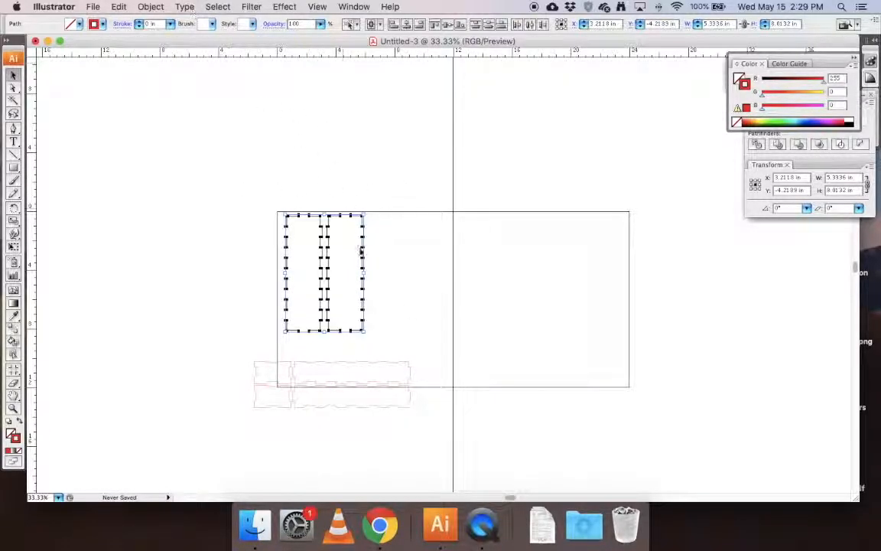
left_click(151, 8)
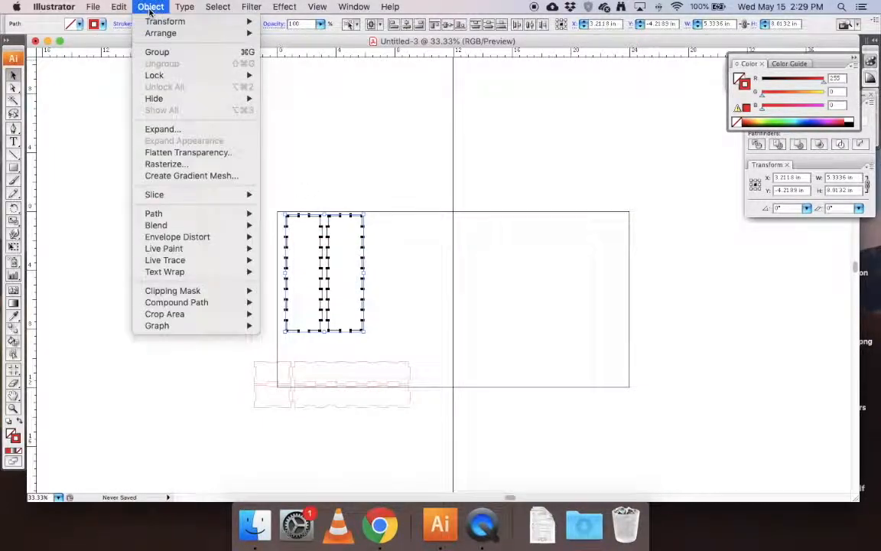
mouse_move(179, 28)
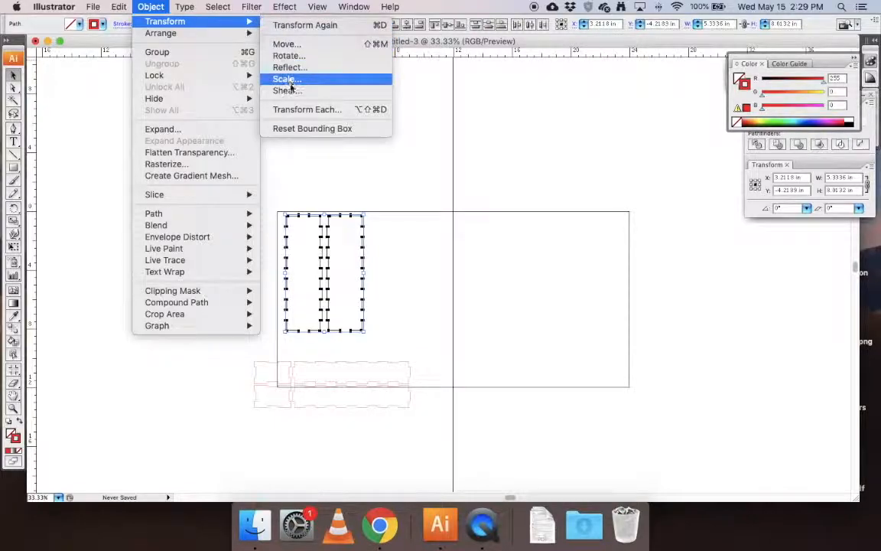
left_click(331, 56)
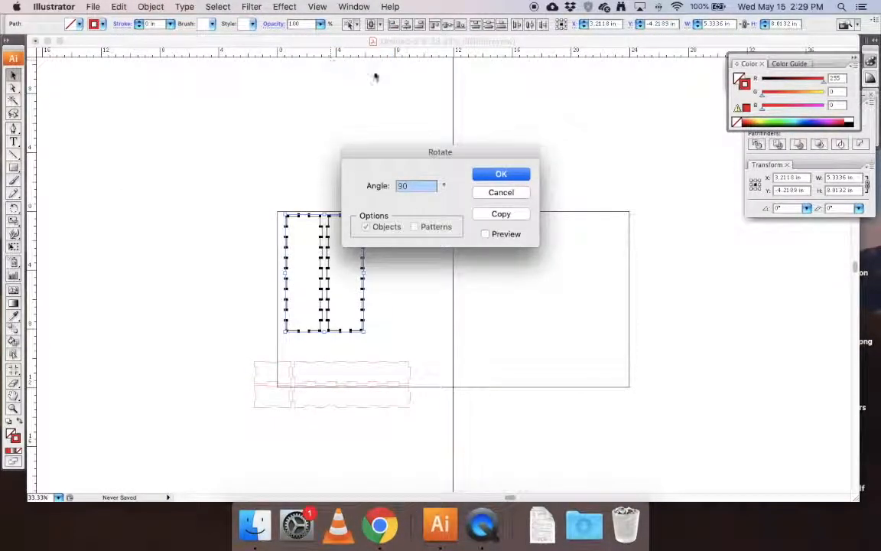
left_click(490, 175)
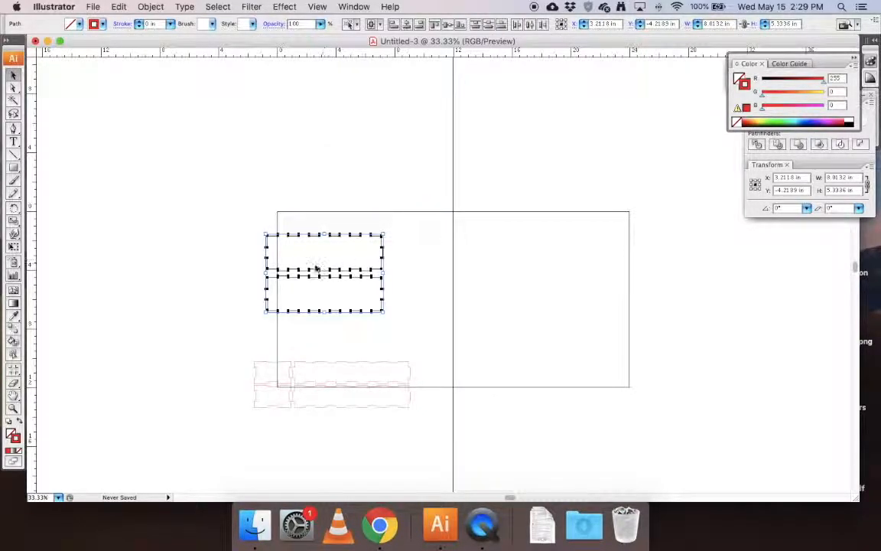
left_click_drag(309, 273, 324, 256)
left_click(360, 174)
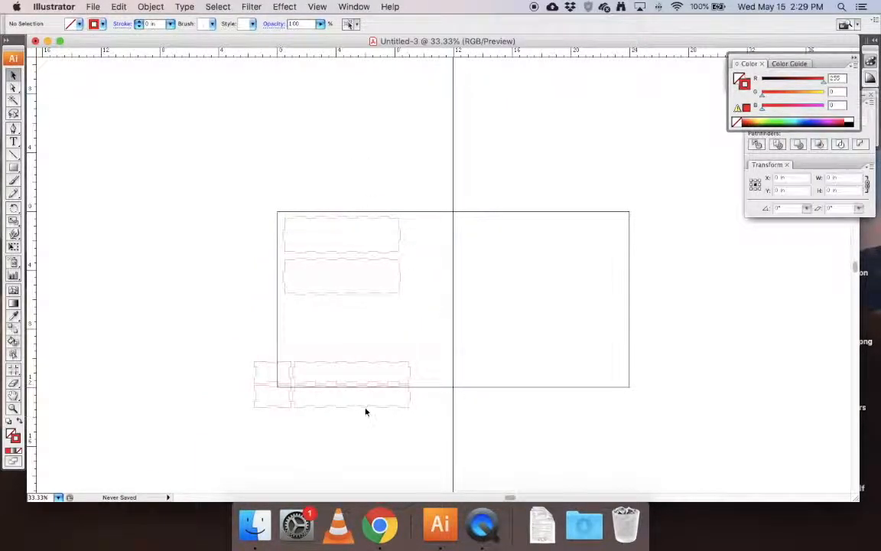
- Arrange the two 8 by 1.5 in panels below the large ones and the two small end panels beside them, left of the guide
left_click_drag(347, 365, 334, 300)
left_click_drag(342, 384, 329, 325)
left_click_drag(273, 364, 426, 226)
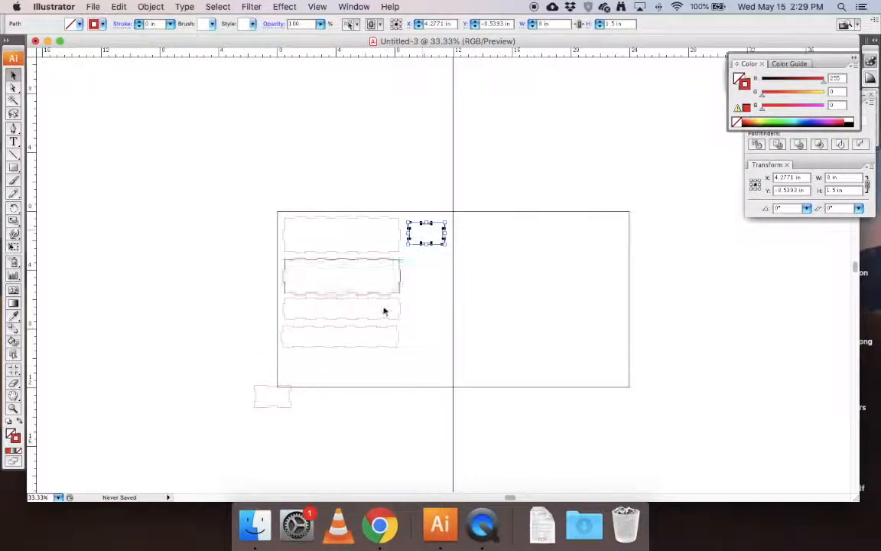
left_click_drag(273, 393, 424, 258)
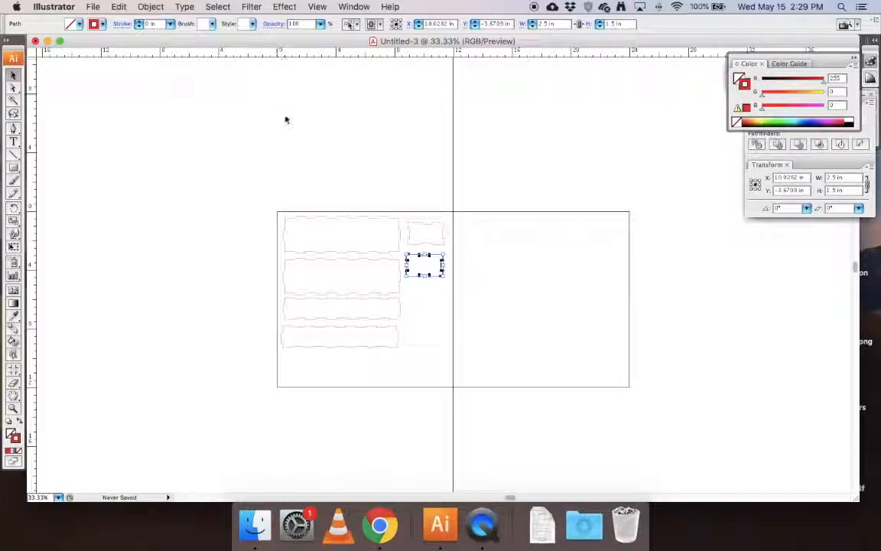
scroll(345, 259, "up", 2)
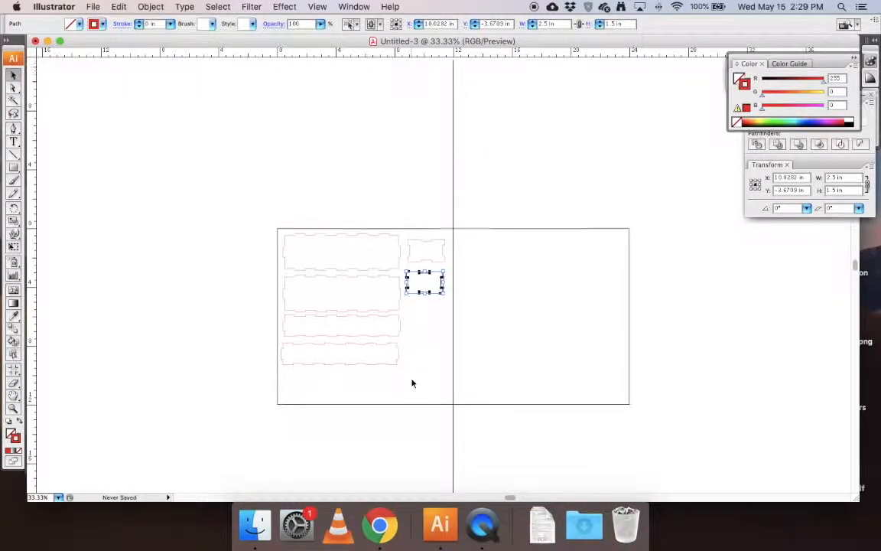
- Enter a first name in a text frame about 5.6 by 1.35 in inside the top panel and set it to 72 pt
scroll(373, 316, "up", 1)
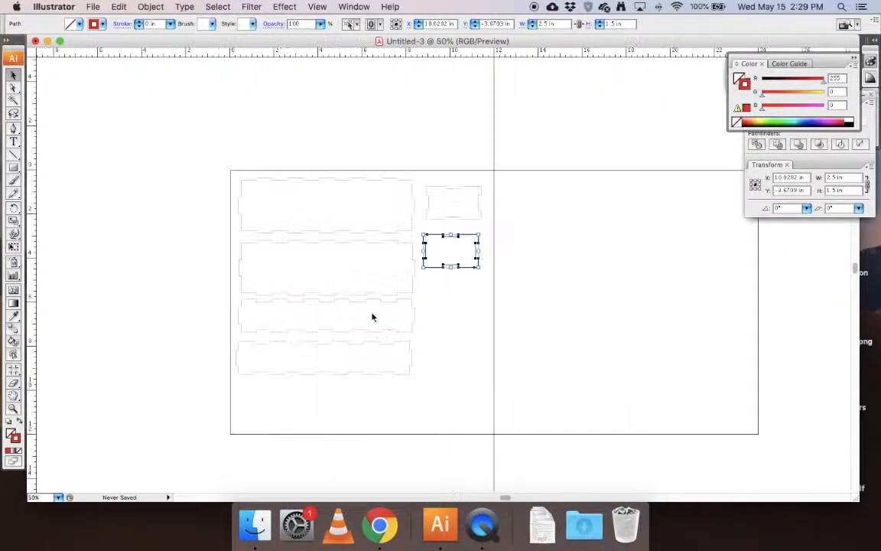
scroll(373, 317, "up", 1)
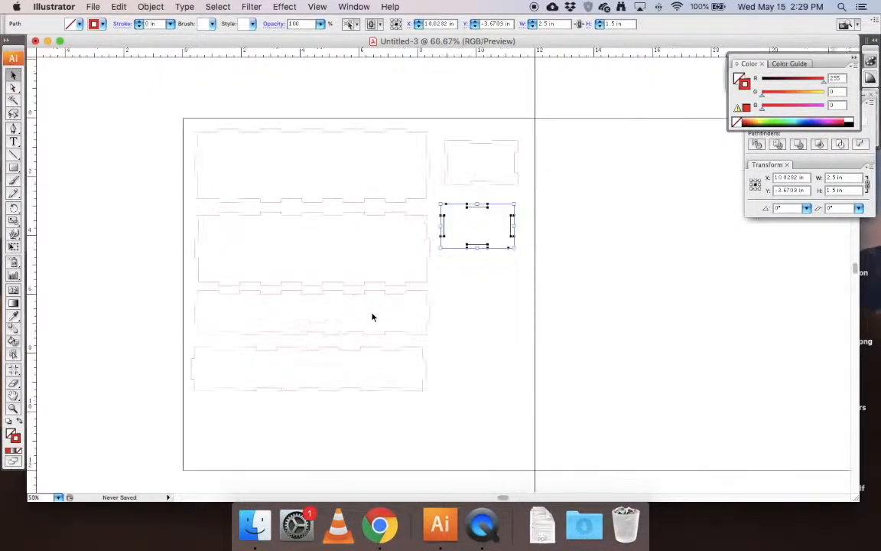
left_click(311, 97)
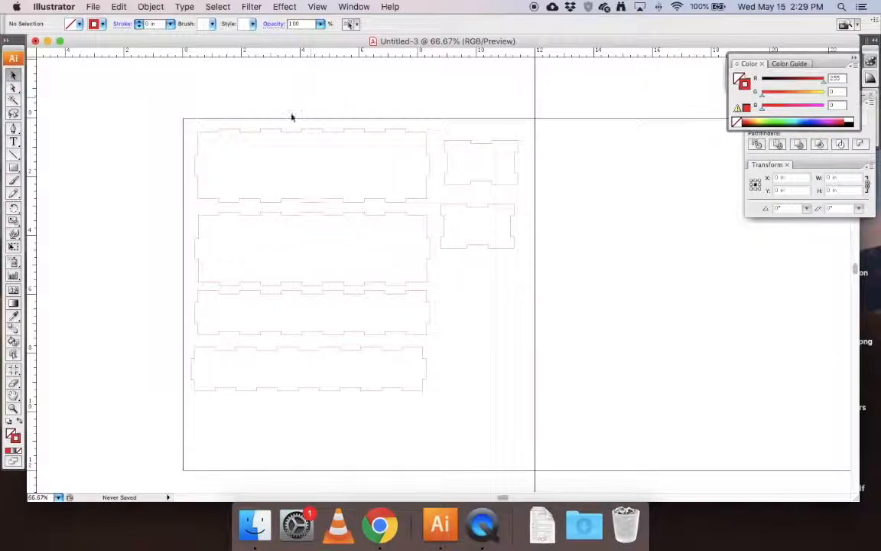
left_click(13, 144)
left_click_drag(230, 148, 396, 188)
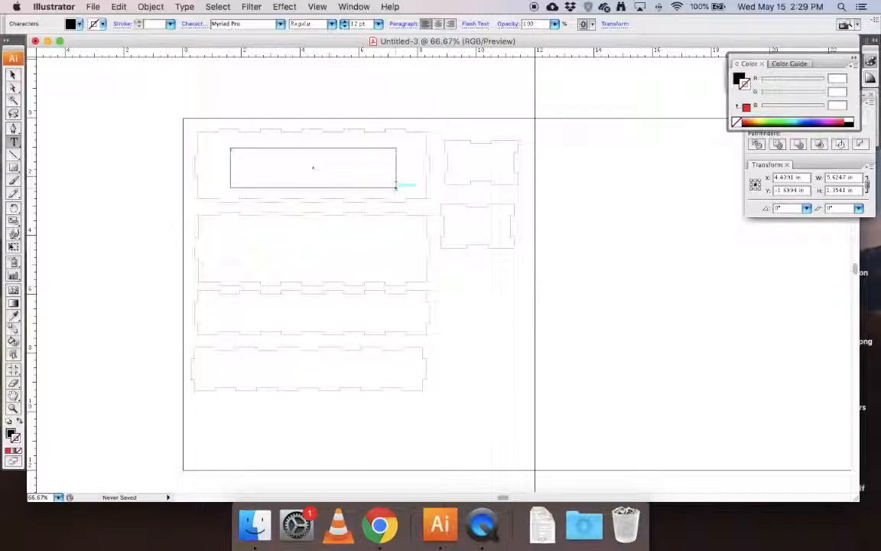
double_click(232, 150)
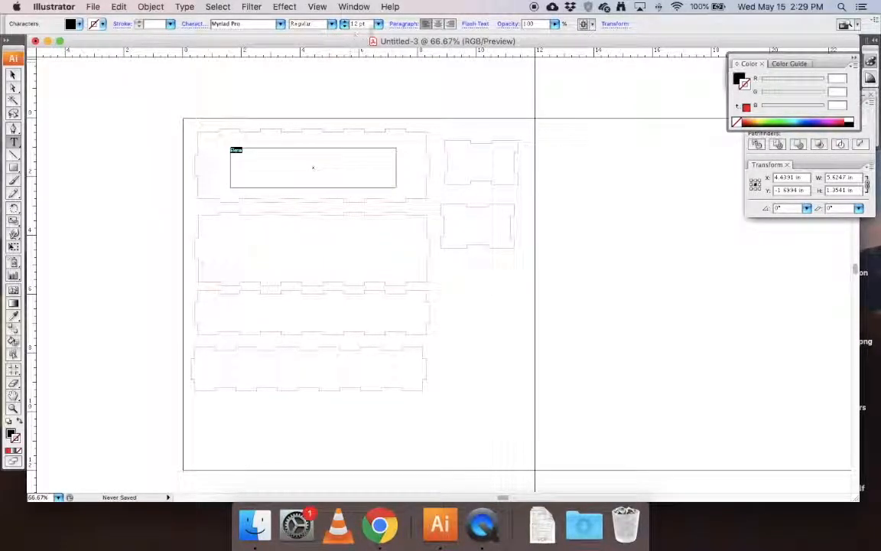
left_click(378, 24)
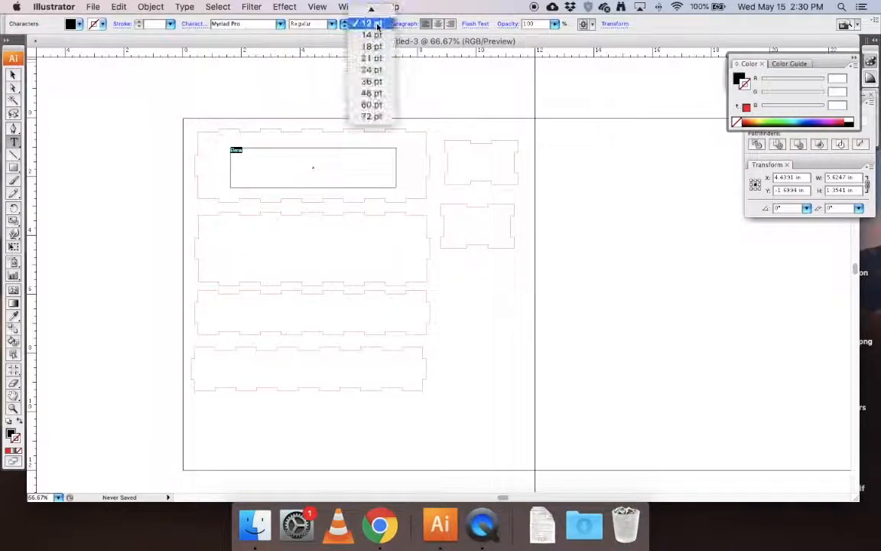
left_click(374, 115)
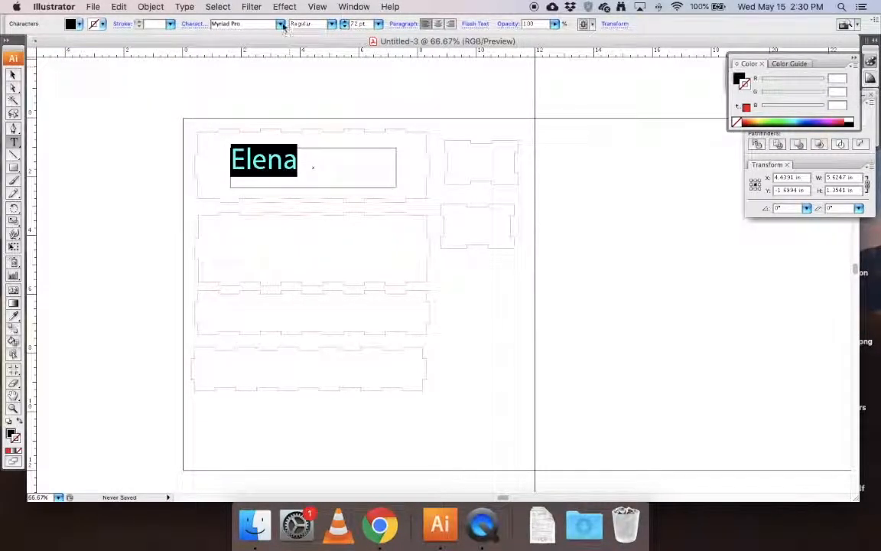
- Try the fonts PT Mono, STIXNonUnicode, Menlo and Noteworthy on the name
left_click(260, 24)
left_click(264, 208)
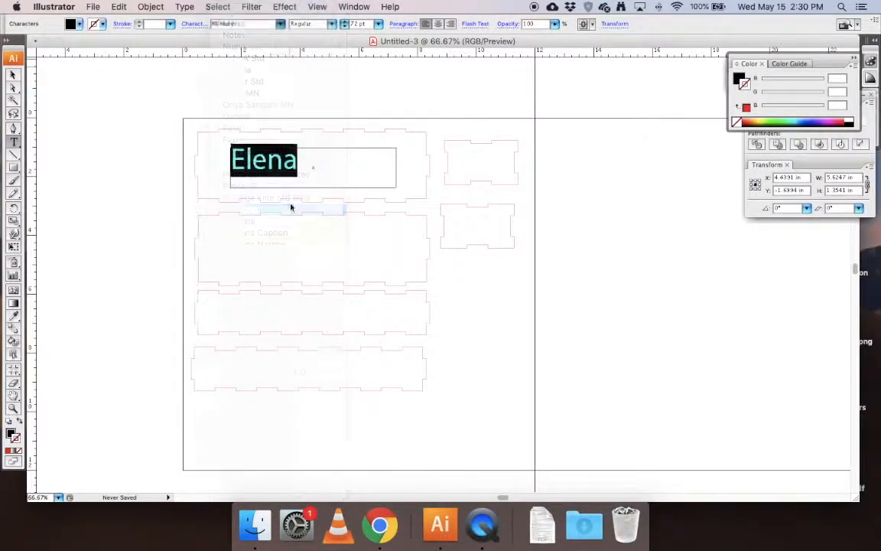
left_click(256, 371)
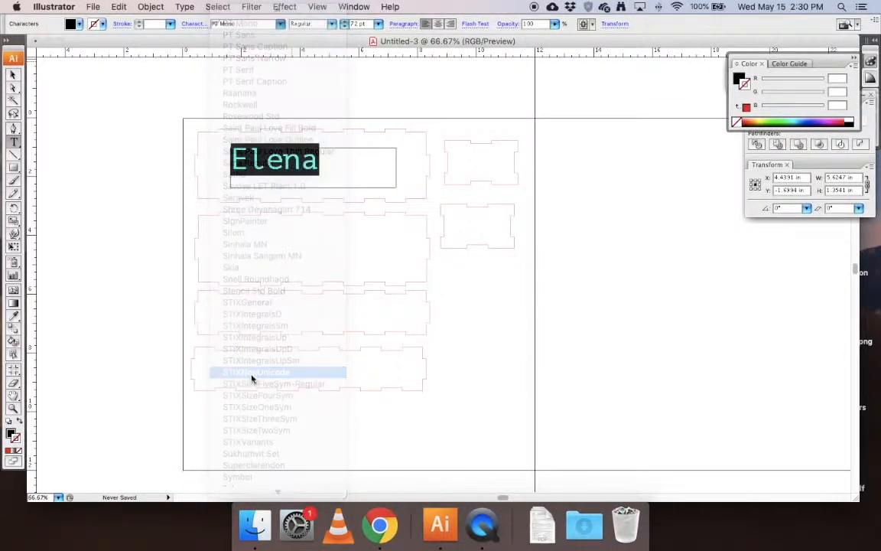
left_click(282, 24)
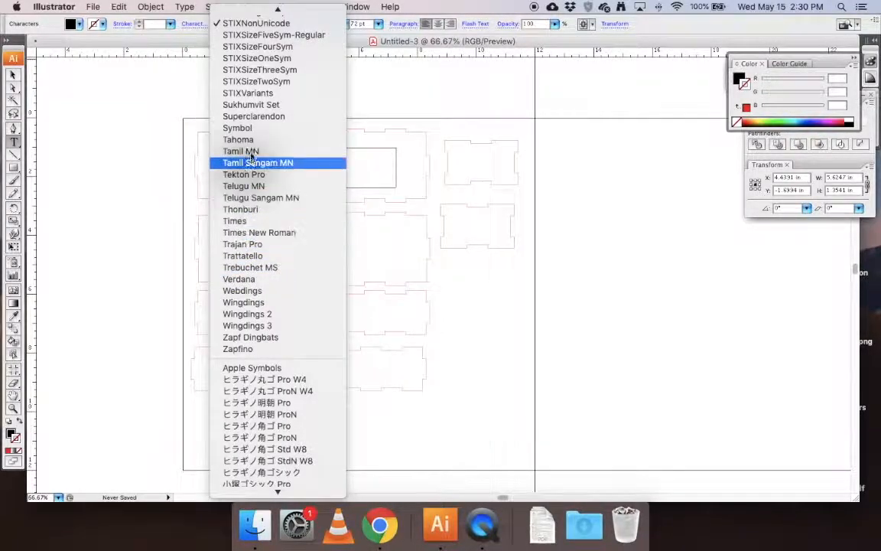
scroll(252, 138, "up", 15)
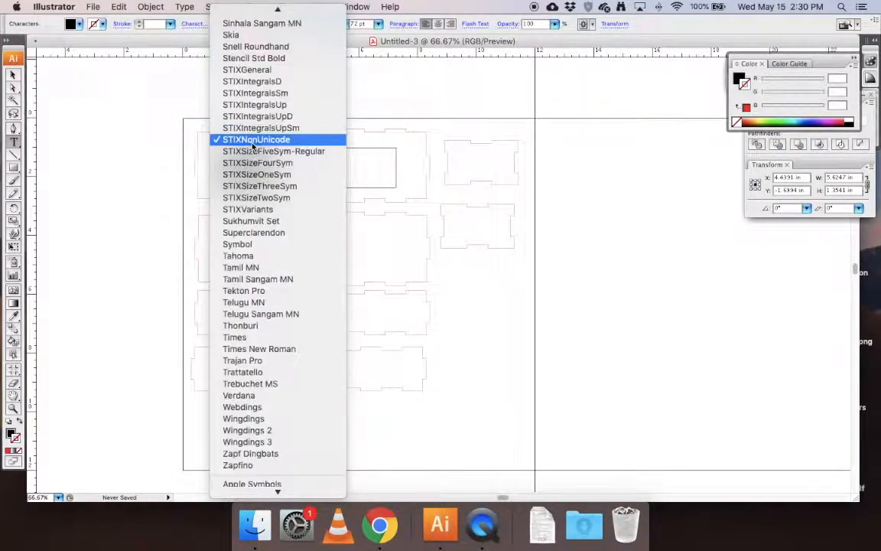
scroll(268, 74, "up", 2)
left_click(267, 55)
left_click(277, 24)
scroll(275, 126, "up", 2)
scroll(281, 140, "up", 2)
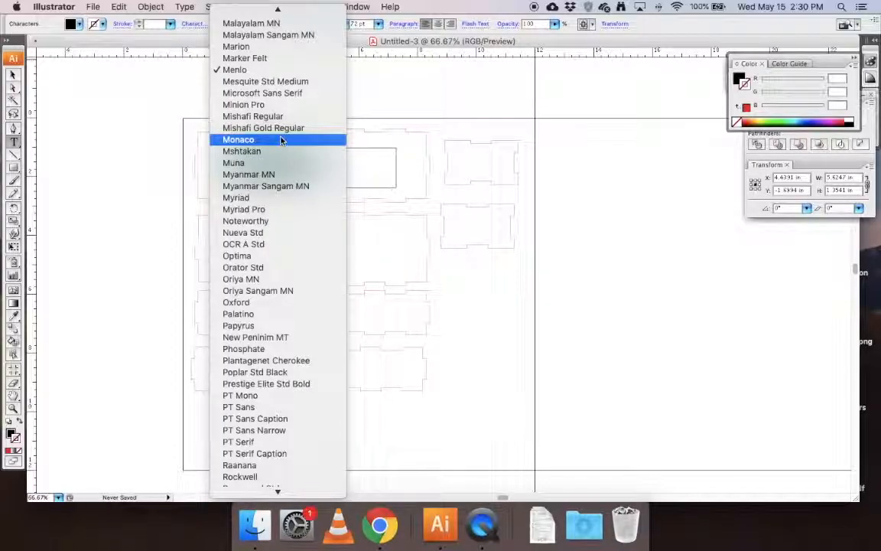
left_click(255, 221)
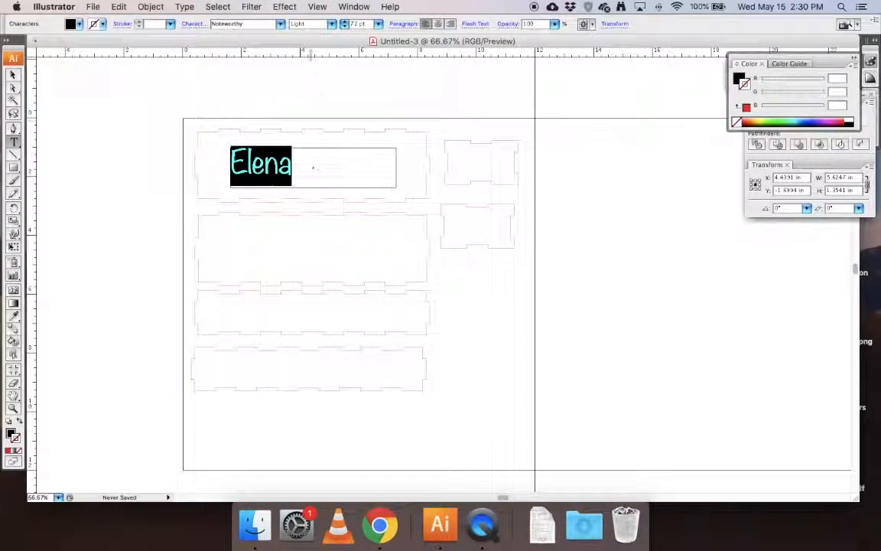
- Set the name in the Phosphate font and select its text frame
left_click(283, 25)
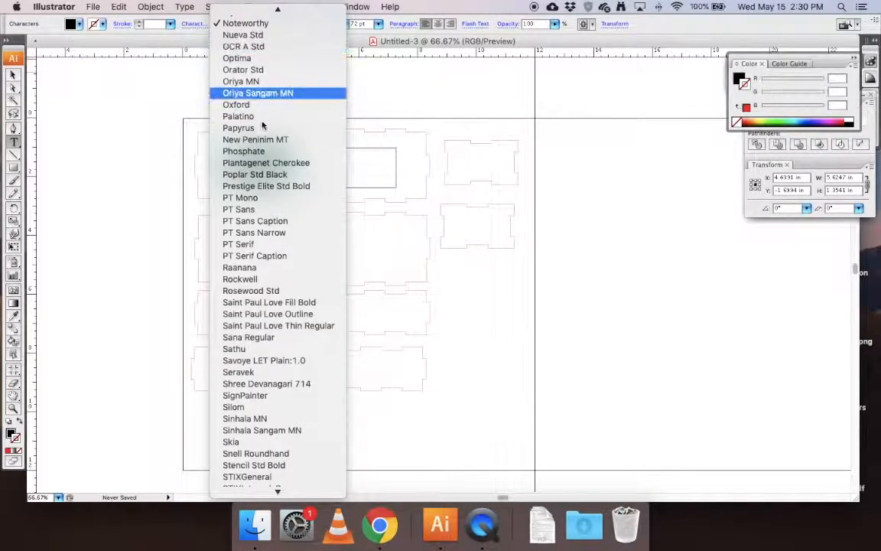
left_click(263, 153)
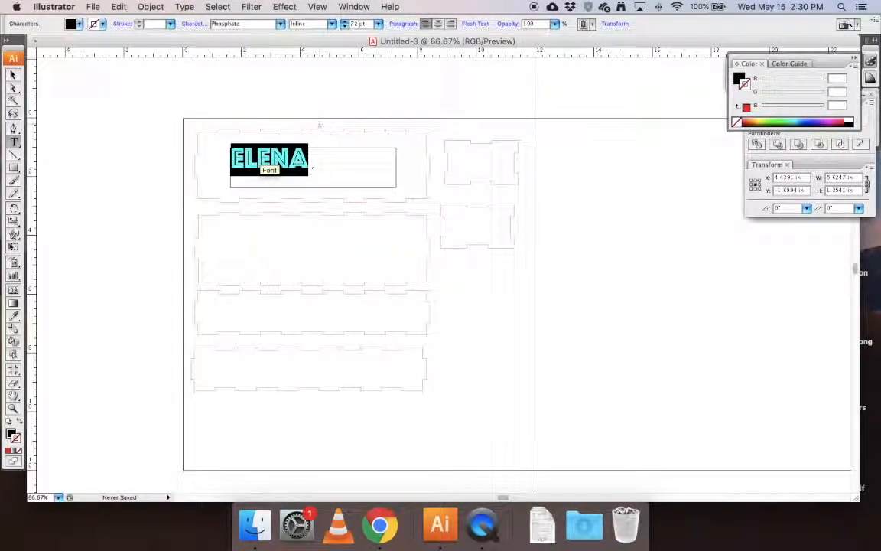
left_click(12, 74)
left_click(356, 125)
left_click(286, 171)
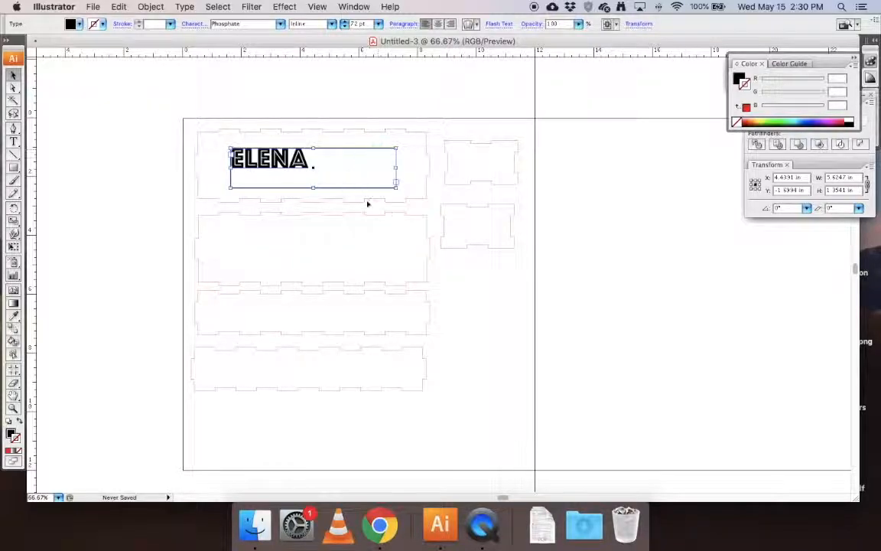
- Try to enlarge the name to 150 pt
double_click(307, 158)
left_click_drag(308, 157, 237, 145)
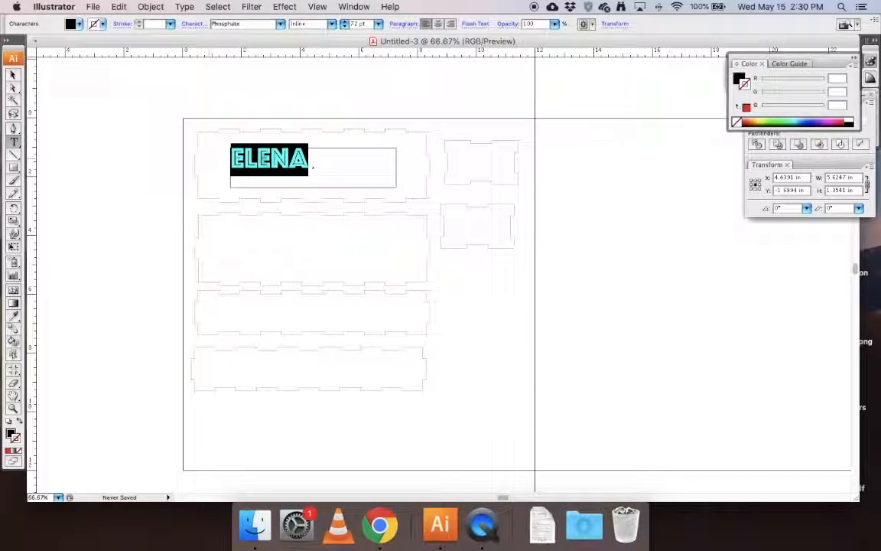
left_click(378, 23)
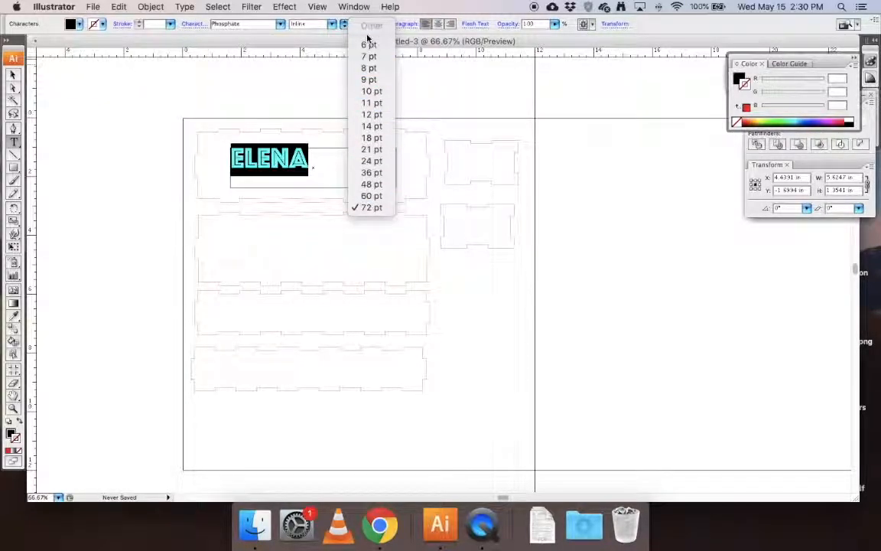
left_click(369, 24)
type("150")
key("Return")
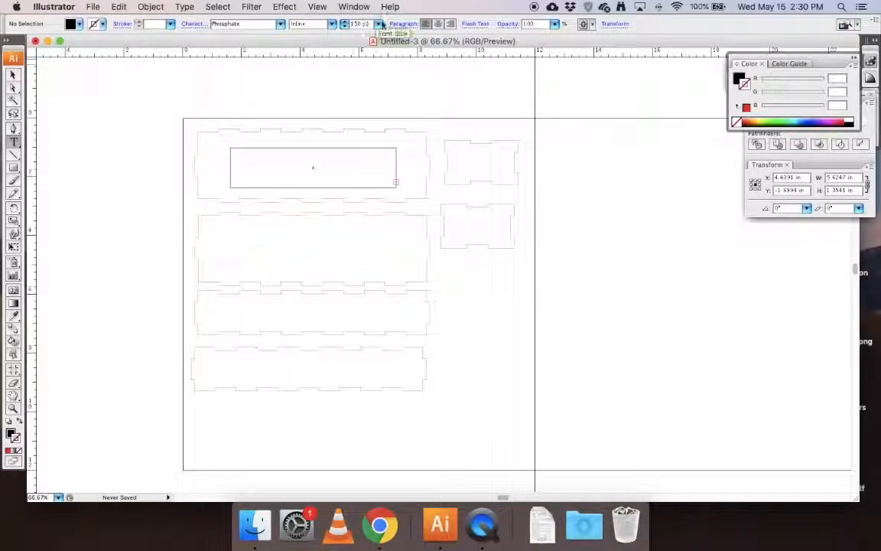
- Set the name's font size to 100 pt
left_click(346, 23)
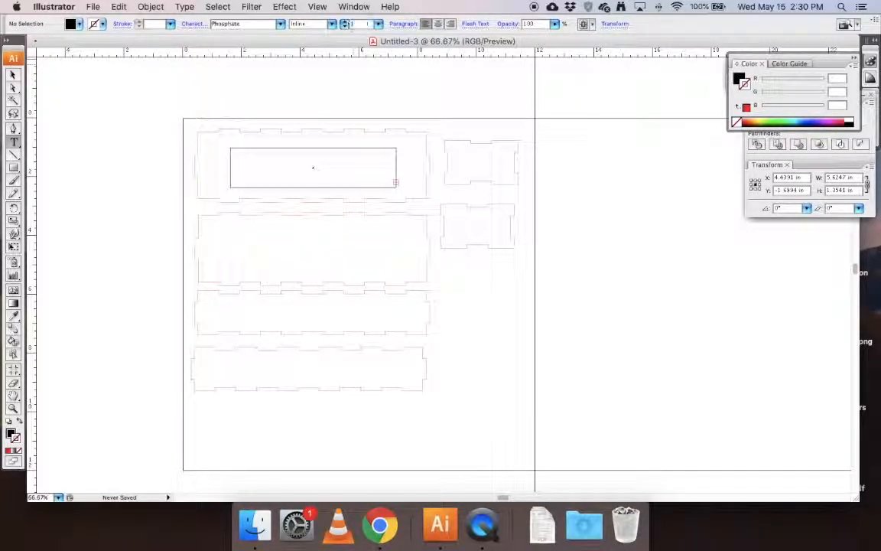
key("Return")
left_click(137, 103)
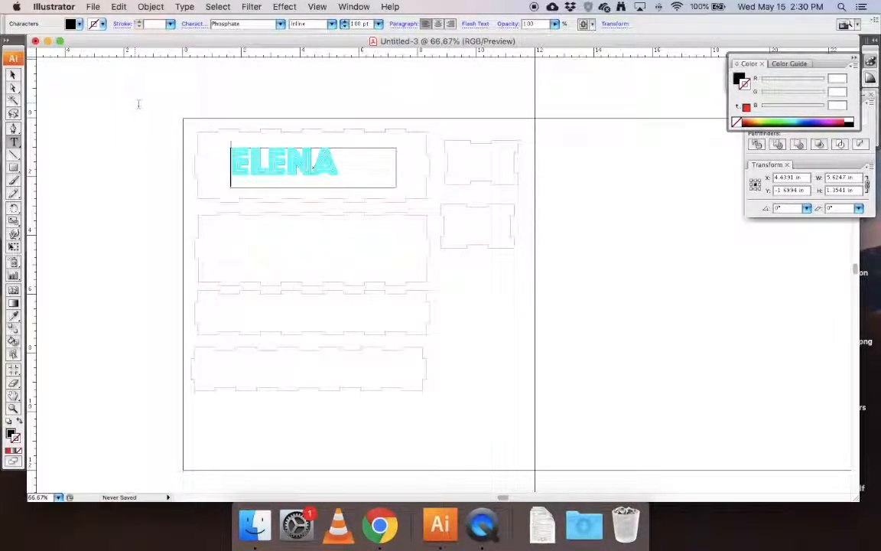
left_click(12, 77)
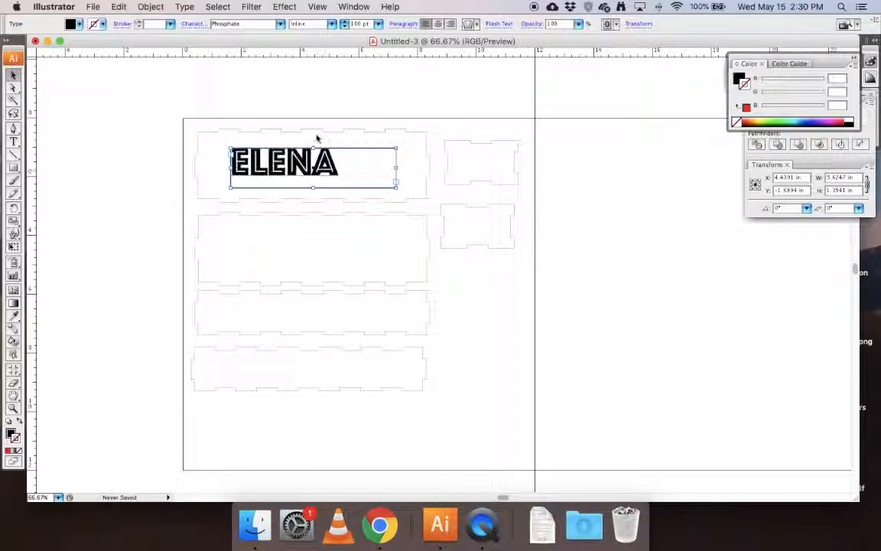
- Move the name's text frame toward the middle of the top panel
left_click(311, 111)
left_click_drag(272, 163, 293, 168)
left_click(397, 99)
left_click(323, 114)
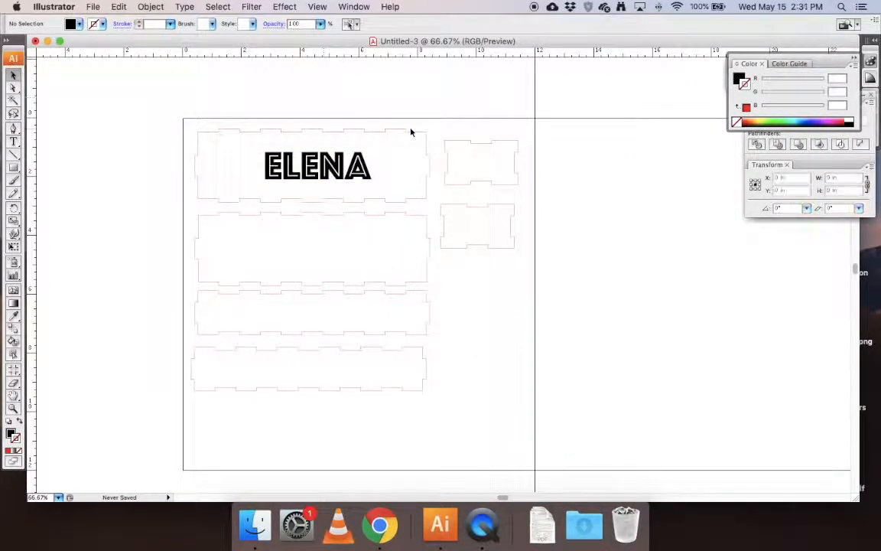
- Nudge the name slightly left and up until it sits centred in the top panel
left_click(346, 169)
key("Left")
key("Left")
key("Left")
key("Left")
key("Left")
key("Left")
key("Left")
key("Left")
key("Left")
key("Left")
key("Up")
key("Up")
key("Up")
key("Up")
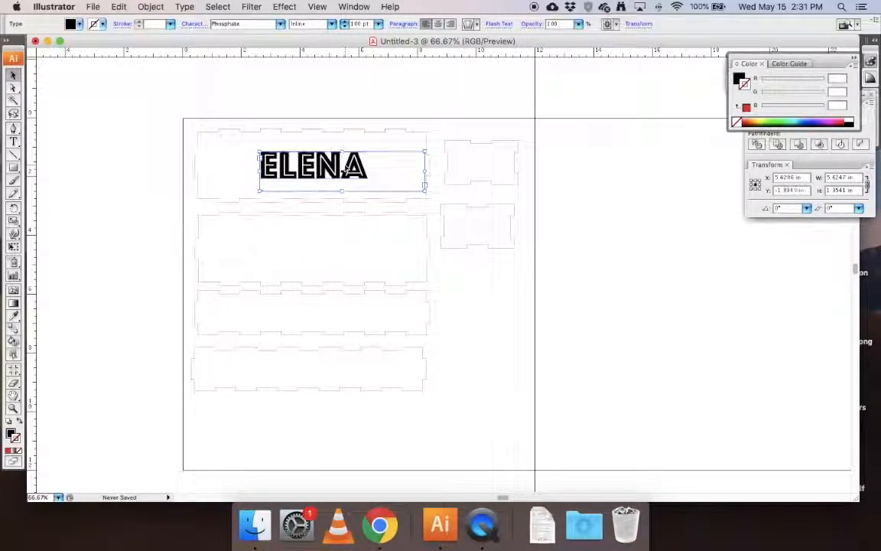
left_click(337, 101)
left_click(309, 173)
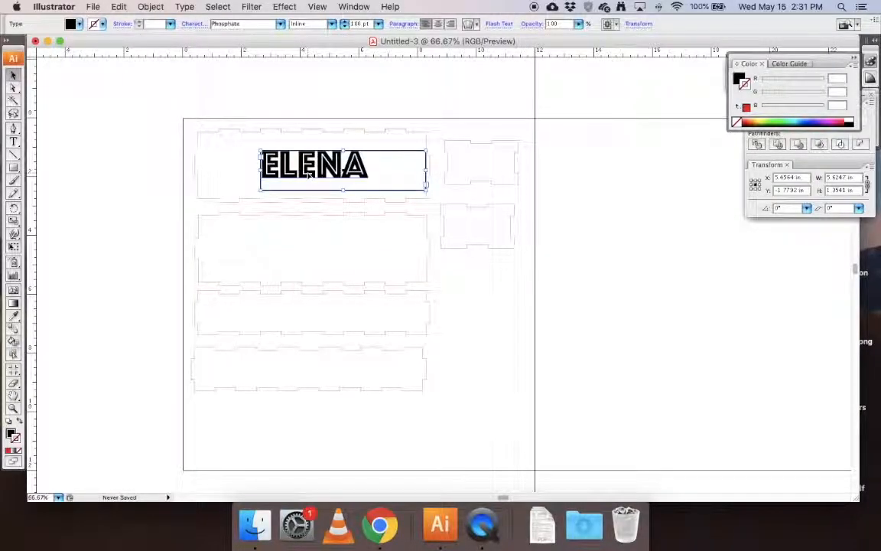
left_click(319, 97)
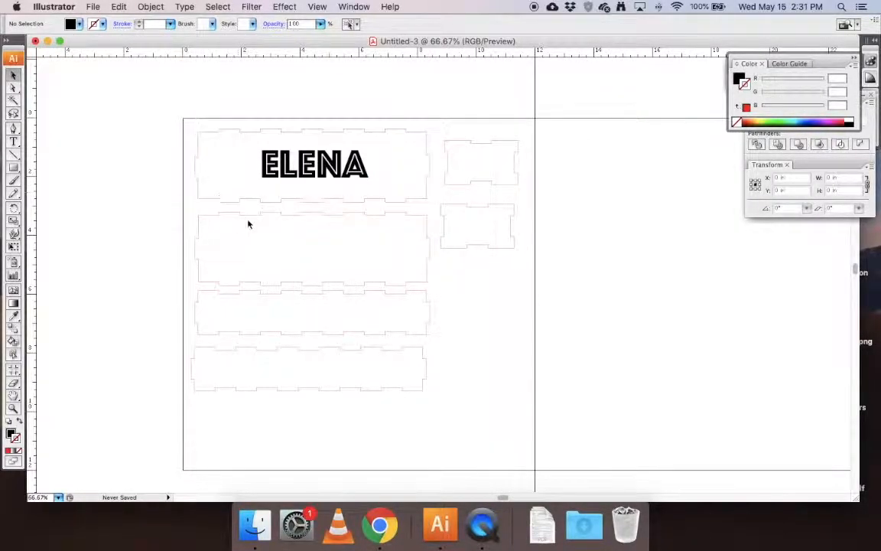
left_click(255, 133)
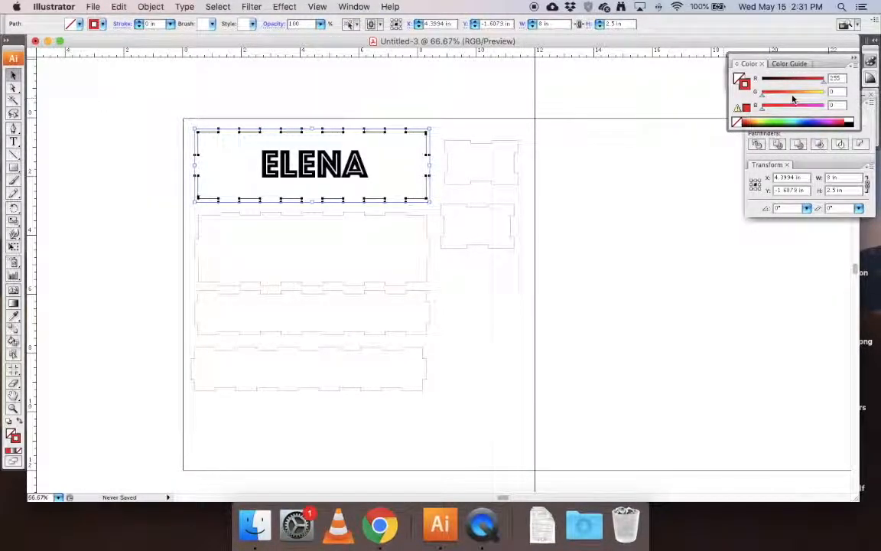
left_click(520, 338)
left_click_drag(567, 411, 187, 177)
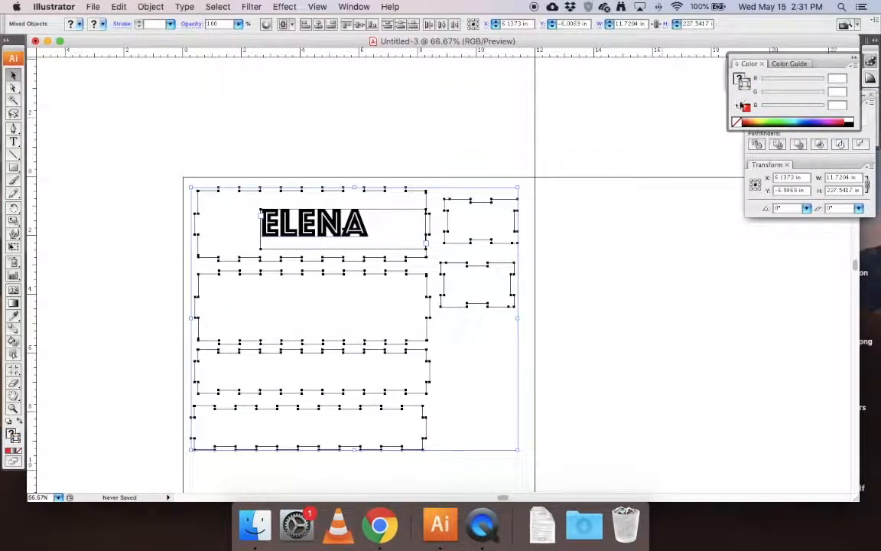
left_click(436, 158)
- Select all six panel outlines without the name and set their stroke weight to 0.001 in
left_click(386, 258)
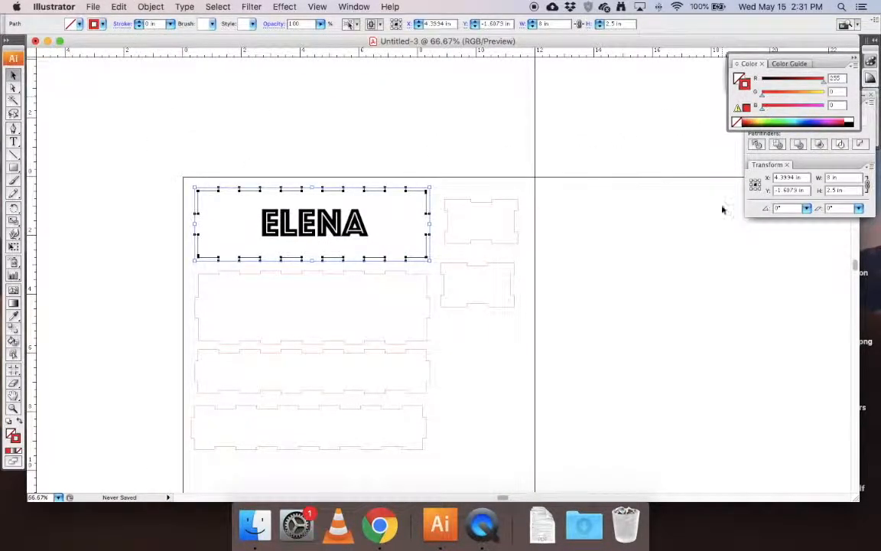
left_click(428, 319, "shift")
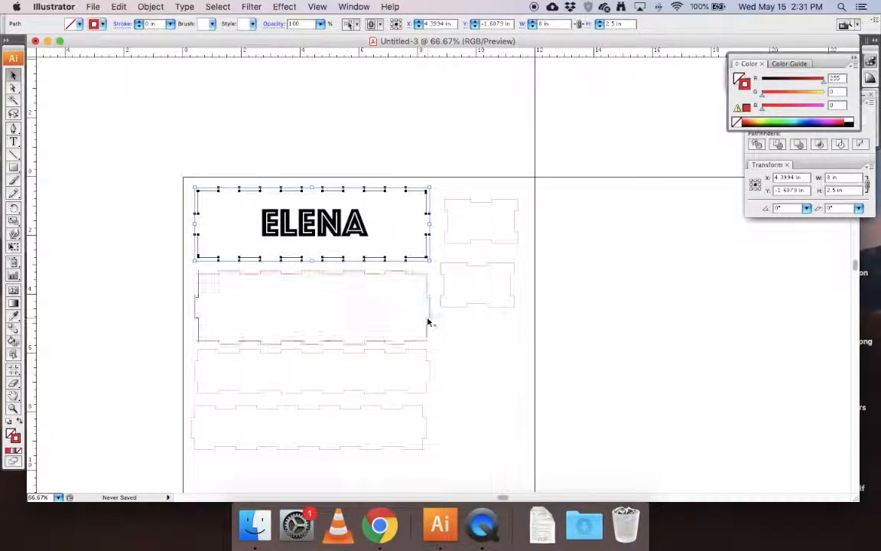
left_click(449, 305, "shift")
left_click(457, 244, "shift")
left_click(407, 392, "shift")
left_click(403, 409, "shift")
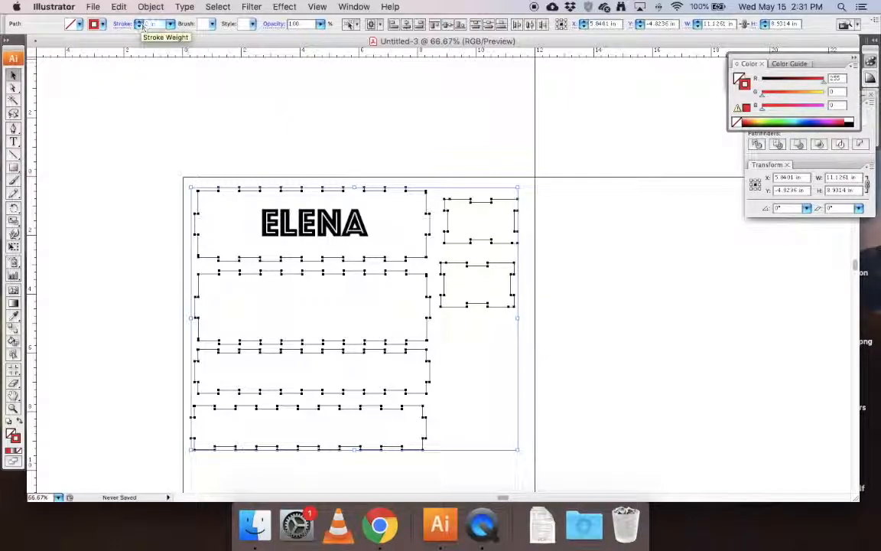
left_click(153, 24)
type(".001")
key("Return")
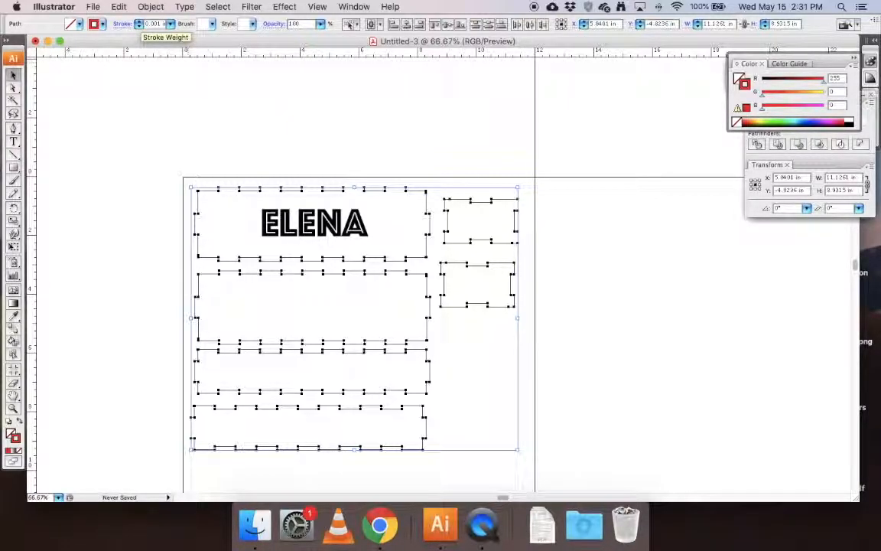
left_click(183, 105)
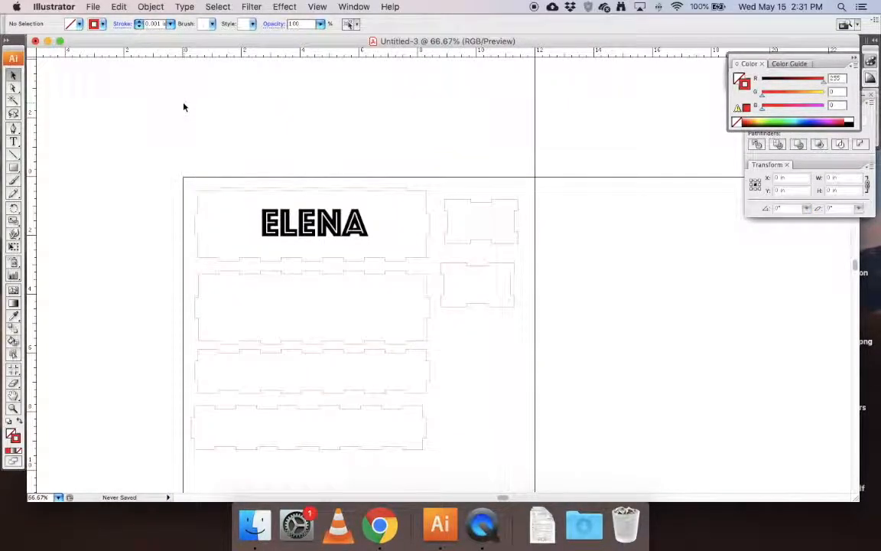
- Select all six box panel outlines without the name and copy them
left_click(197, 191)
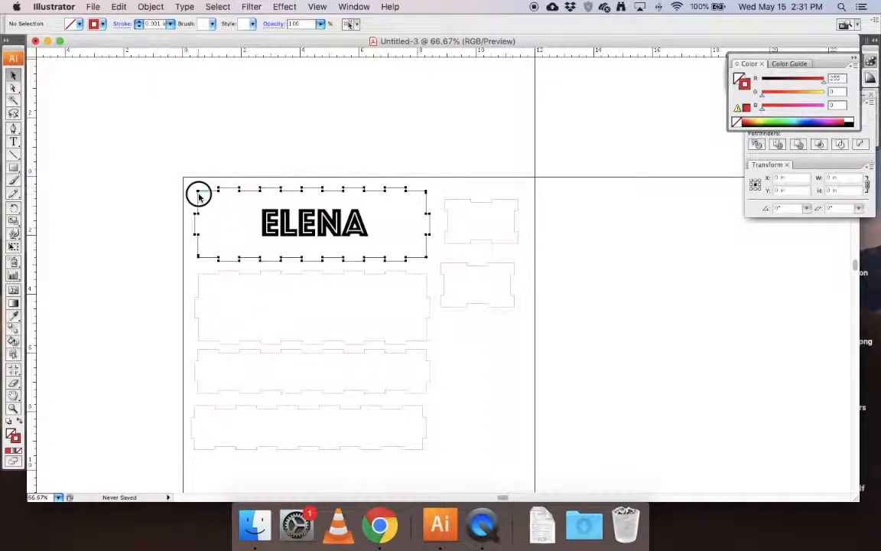
left_click(457, 243, "shift")
left_click(457, 263, "shift")
left_click(403, 273, "shift")
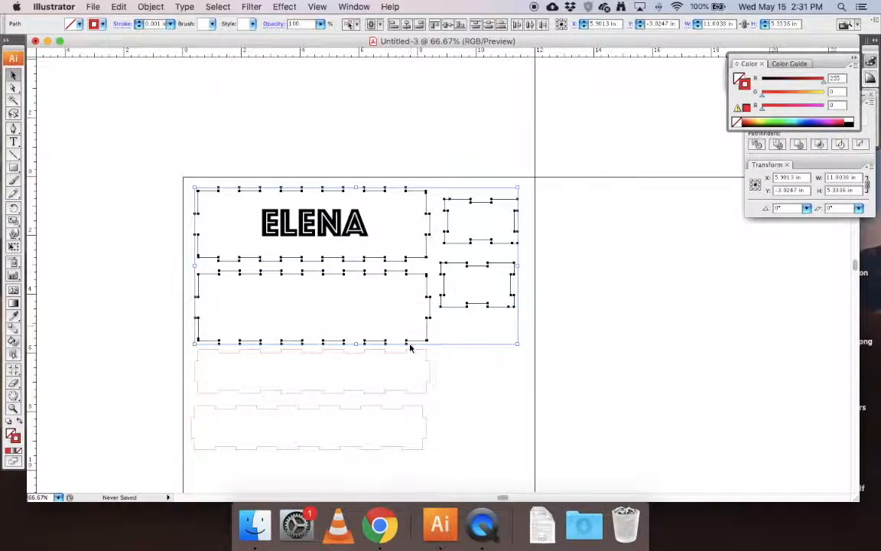
left_click(407, 352, "shift")
left_click(387, 407, "shift")
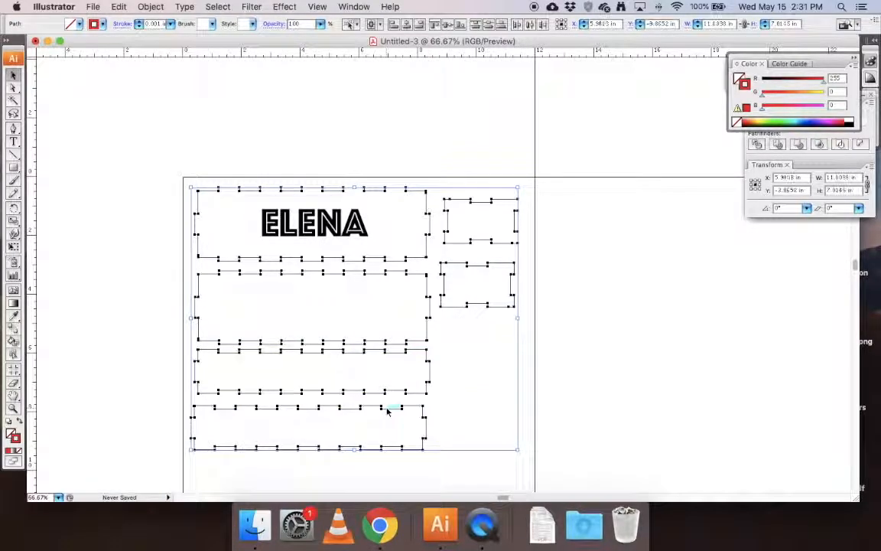
left_click(119, 6)
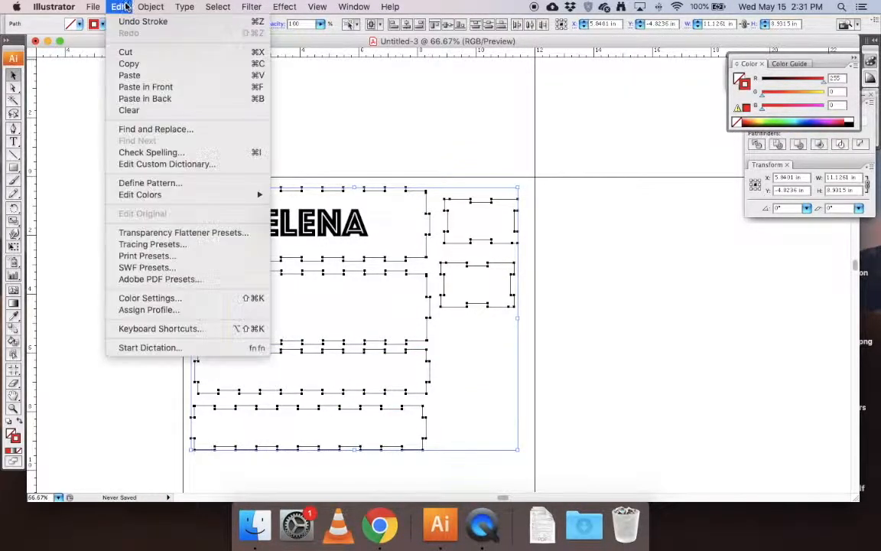
left_click(129, 63)
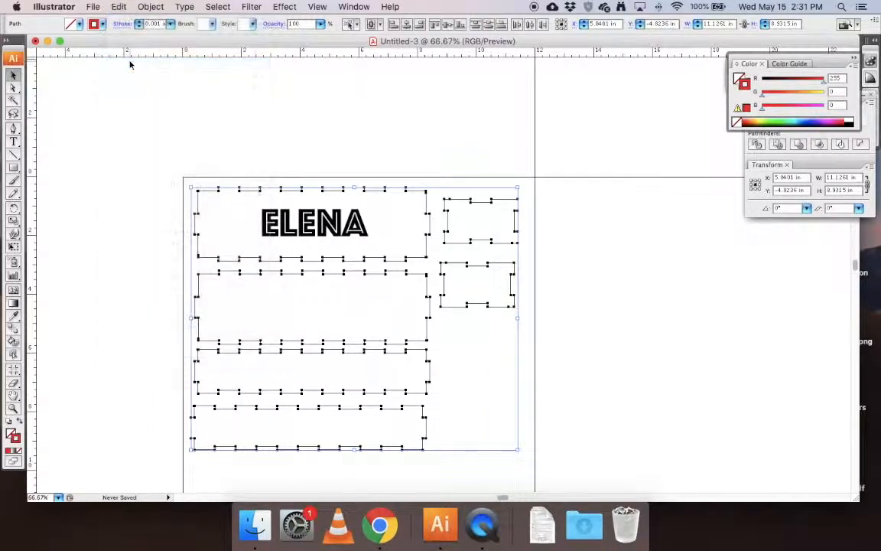
- Paste the copied outlines directly in front of the originals and deselect everything
left_click(118, 7)
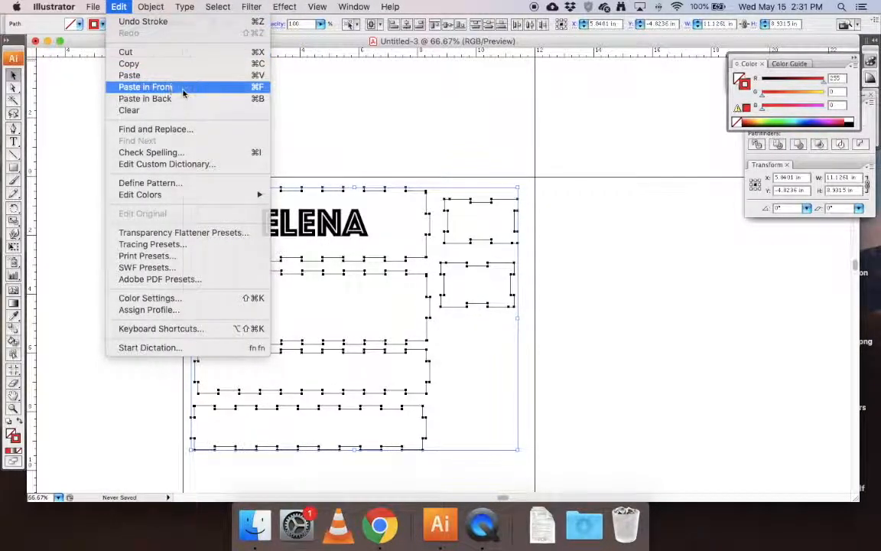
left_click(184, 88)
left_click(257, 159)
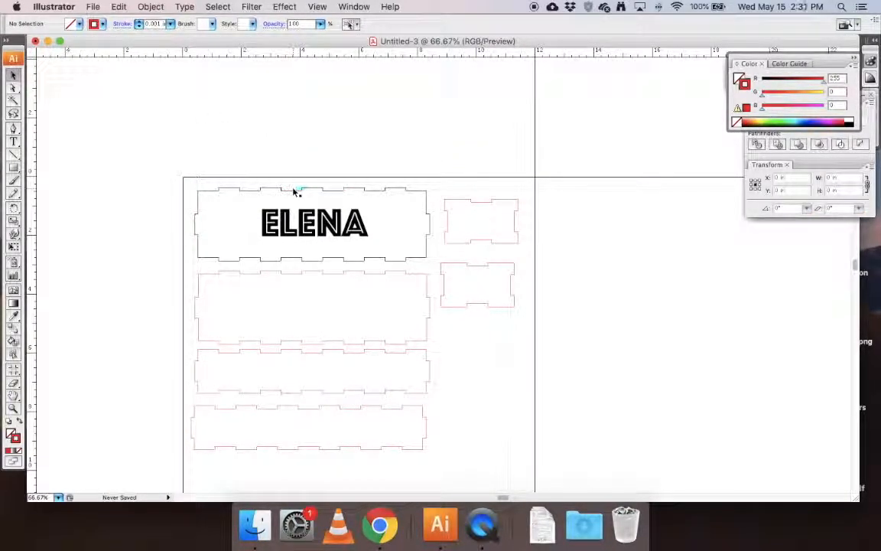
- Delete the front duplicate of the top panel outline around the name
scroll(295, 192, "up", 2)
left_click(280, 122)
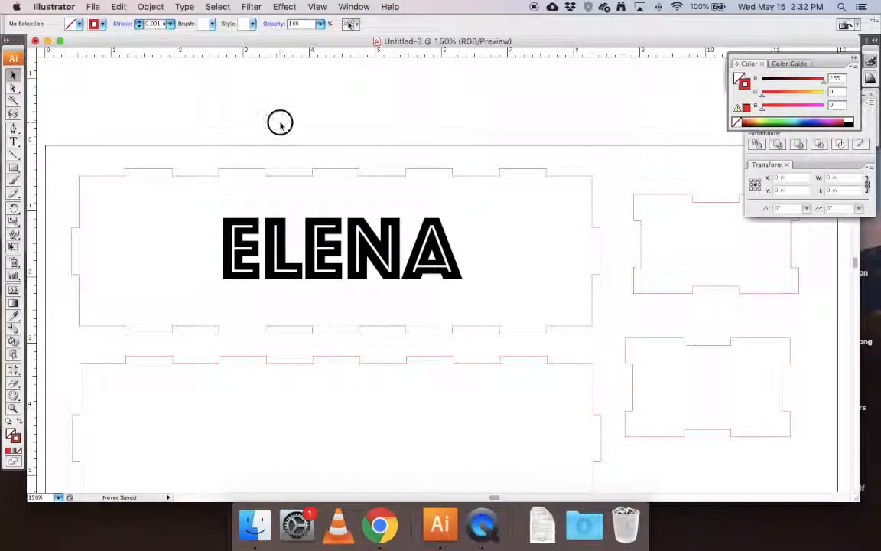
left_click(299, 179)
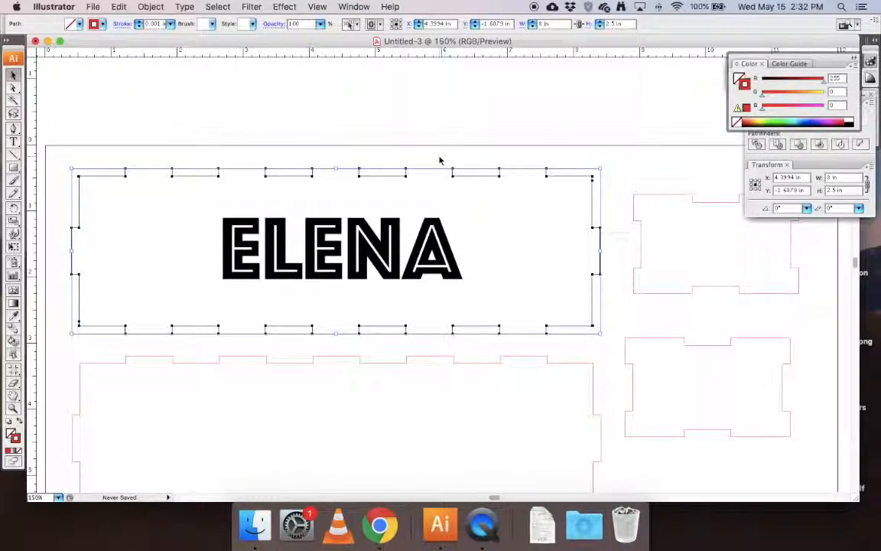
left_click(439, 159)
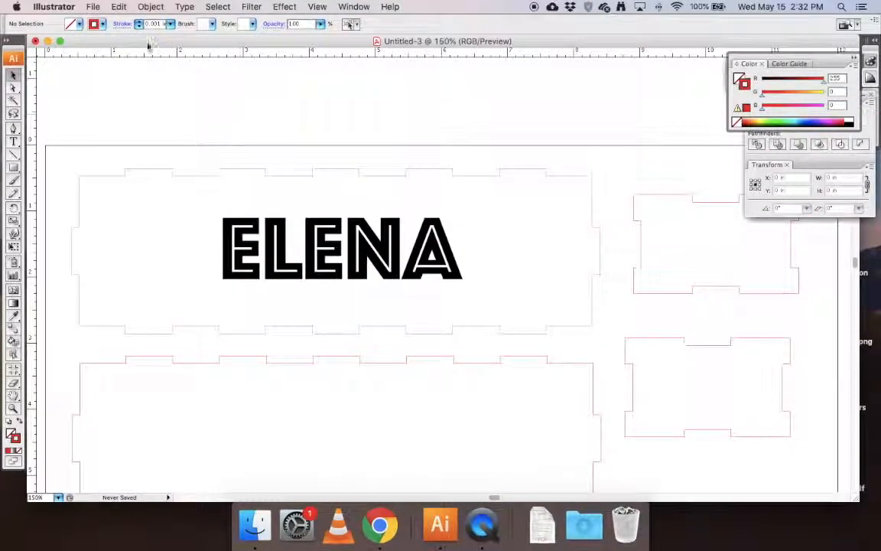
- Undo the deletion of the top panel's duplicate outline and leave nothing selected
left_click(118, 6)
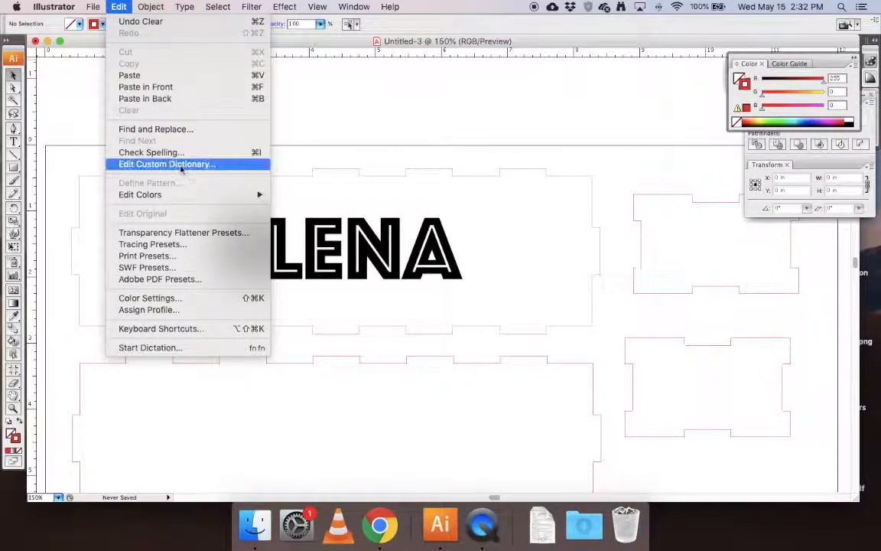
left_click(141, 21)
left_click(310, 127)
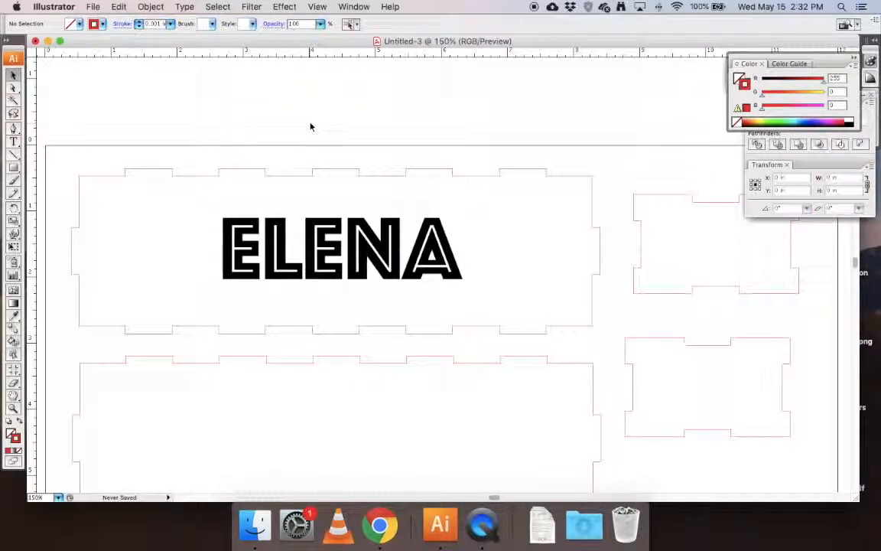
scroll(319, 144, "down", 2)
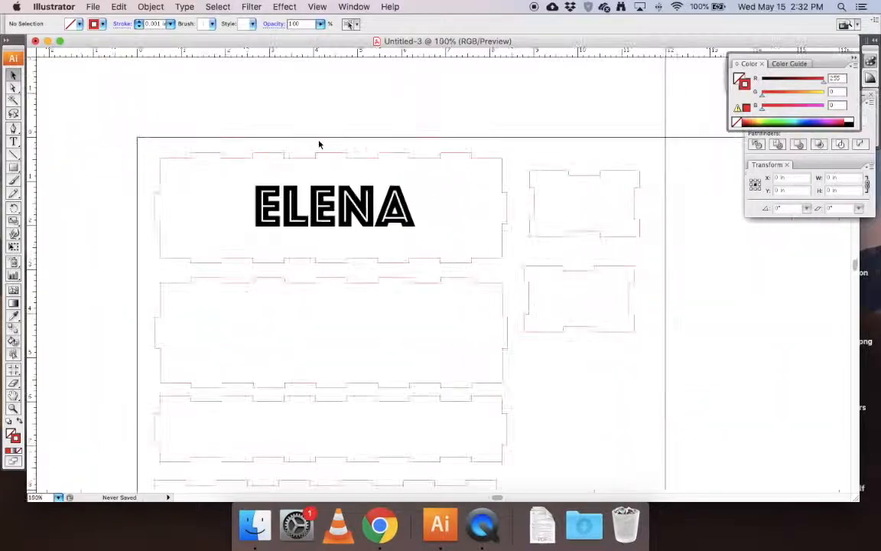
scroll(320, 143, "up", 1)
scroll(320, 143, "down", 2)
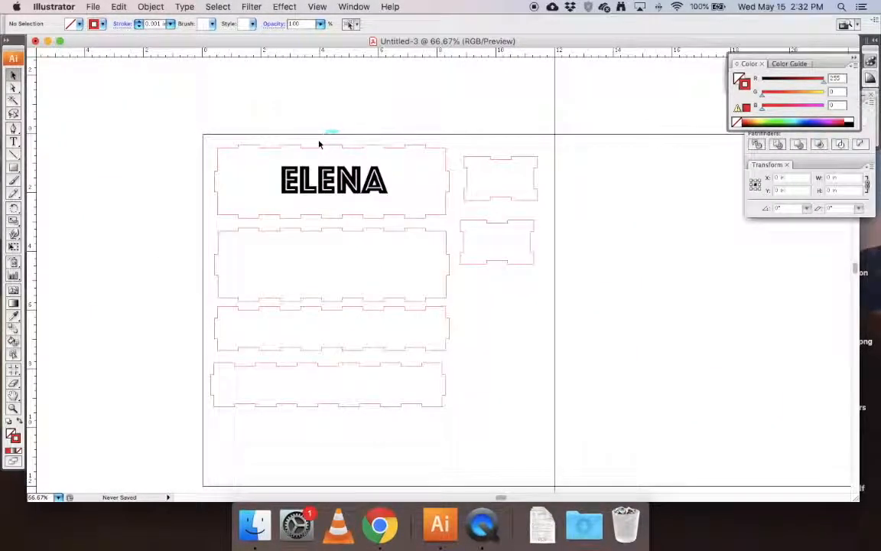
left_click(92, 7)
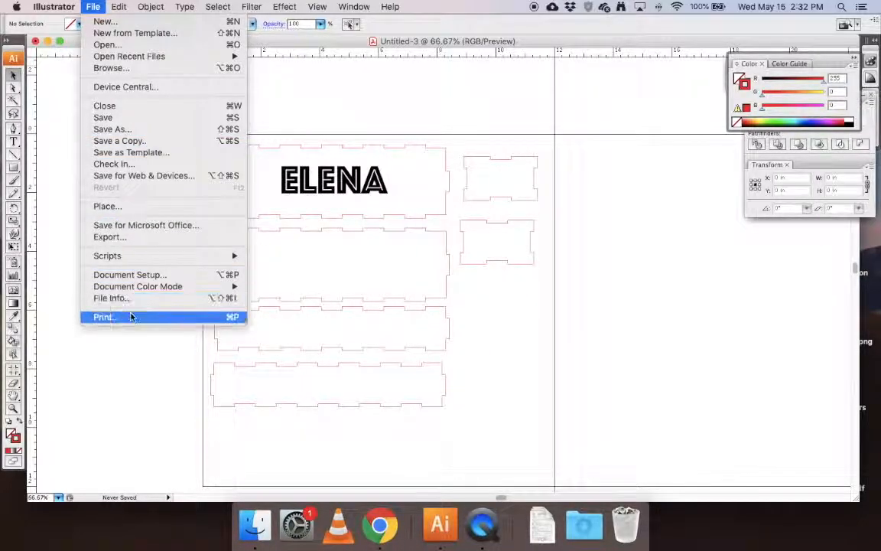
left_click(66, 205)
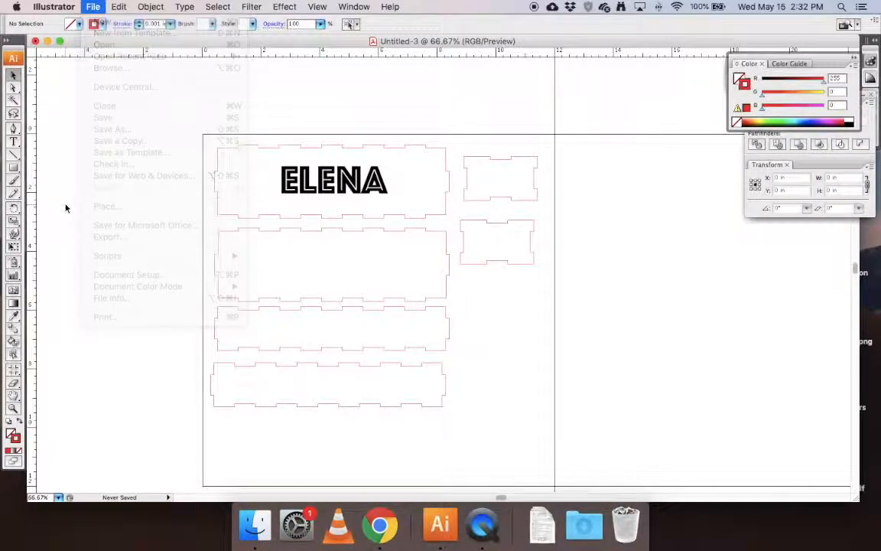